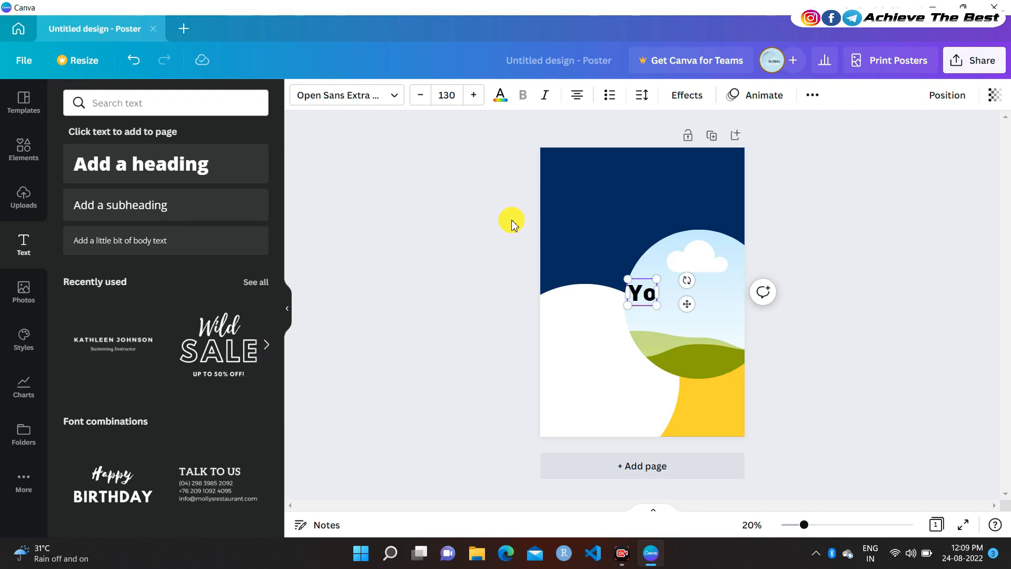
Type 'Your Heading' and make it white Open Sans
{"action": "type", "text": "Heading"}
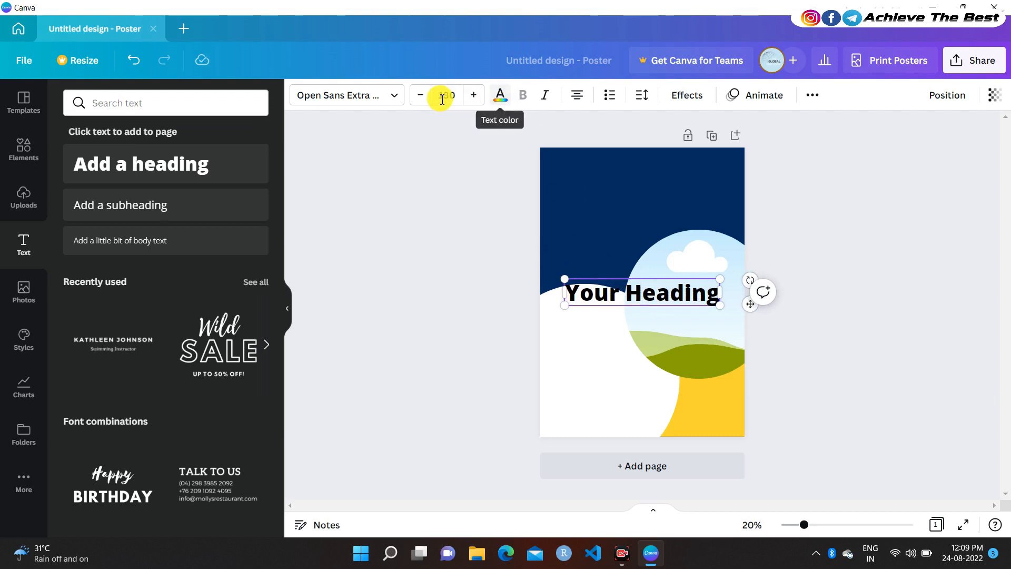
{"action": "left_click", "coordinate": [498, 98]}
{"action": "left_click", "coordinate": [223, 169]}
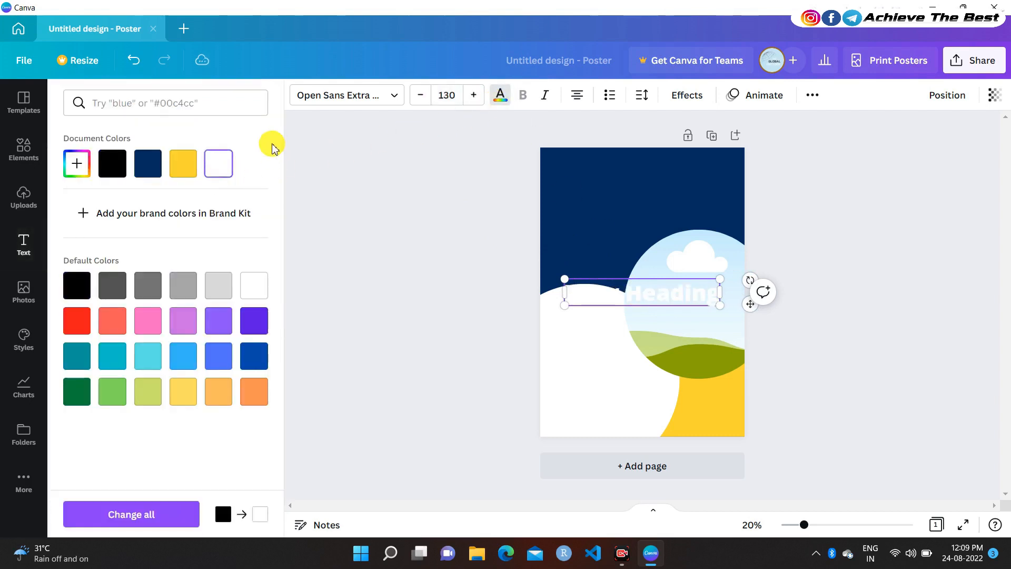
{"action": "left_click", "coordinate": [331, 102]}
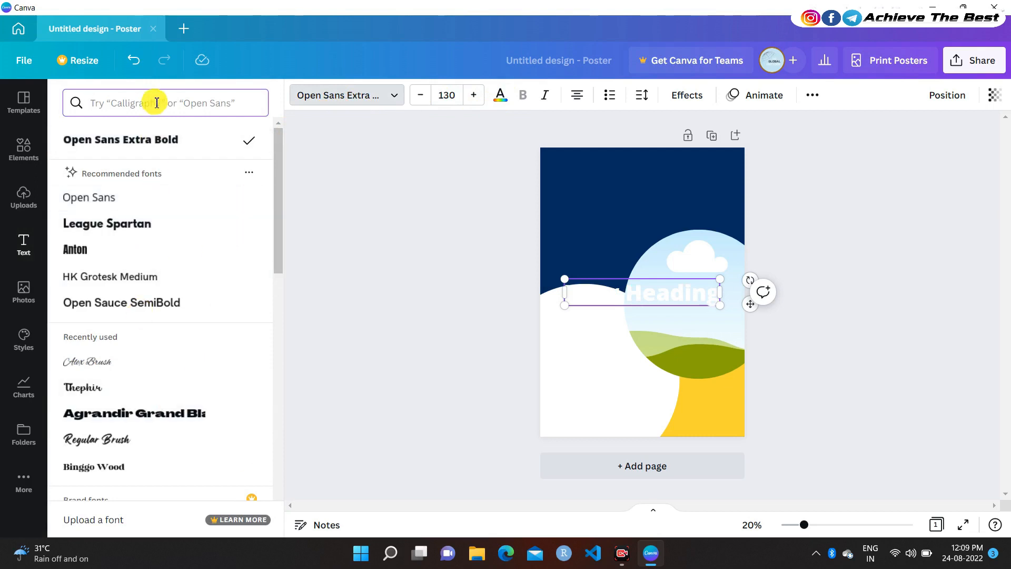
{"action": "left_click", "coordinate": [88, 197]}
Move the heading near the poster's top and reduce its font size to 116
{"action": "left_click_drag", "start_coordinate": [741, 304], "coordinate": [700, 181]}
{"action": "left_click", "coordinate": [424, 100]}
{"action": "left_click", "coordinate": [425, 101]}
{"action": "left_click", "coordinate": [426, 103]}
{"action": "left_click", "coordinate": [424, 100]}
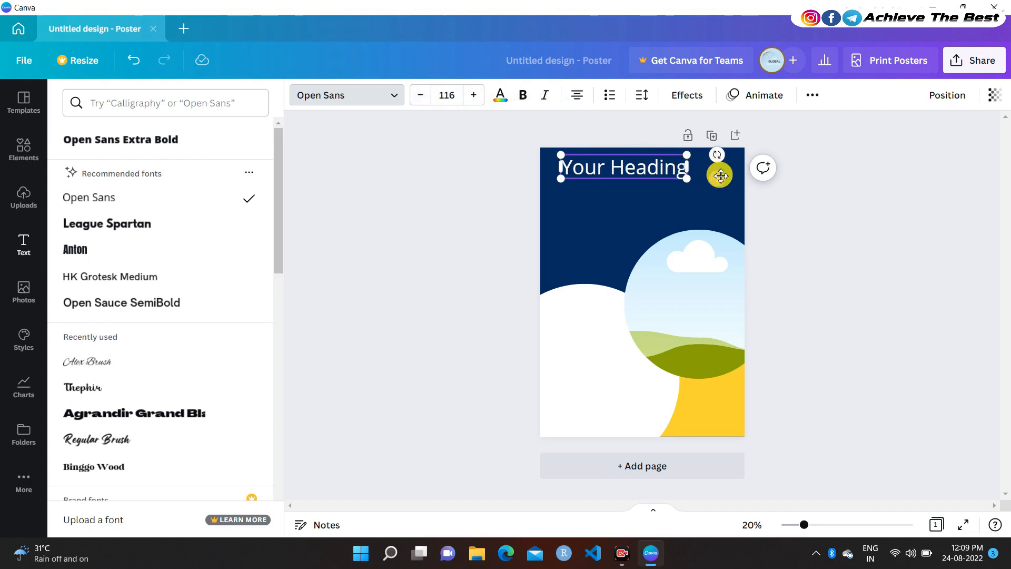
{"action": "left_click_drag", "start_coordinate": [719, 175], "coordinate": [710, 177]}
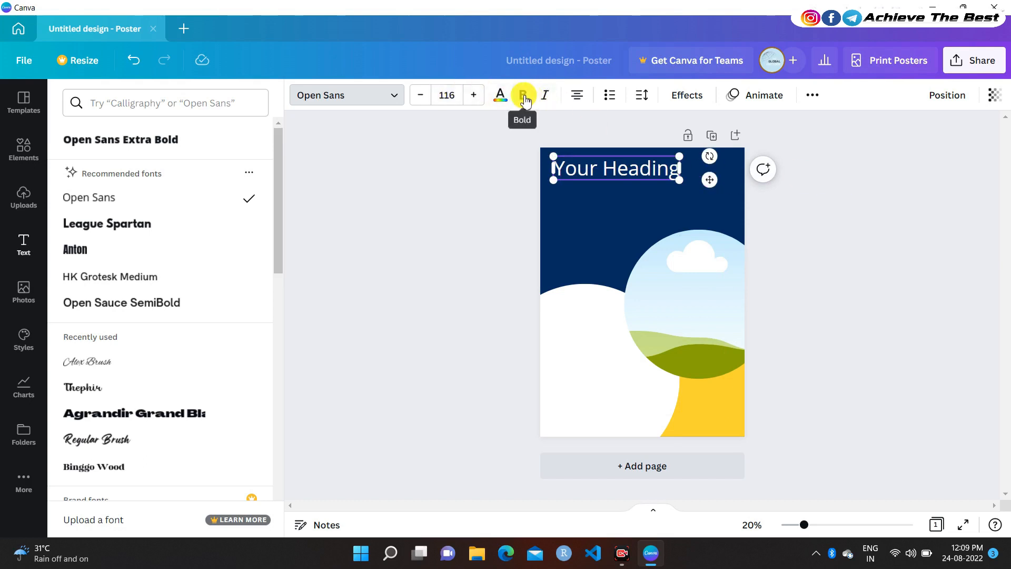
{"action": "left_click", "coordinate": [506, 156]}
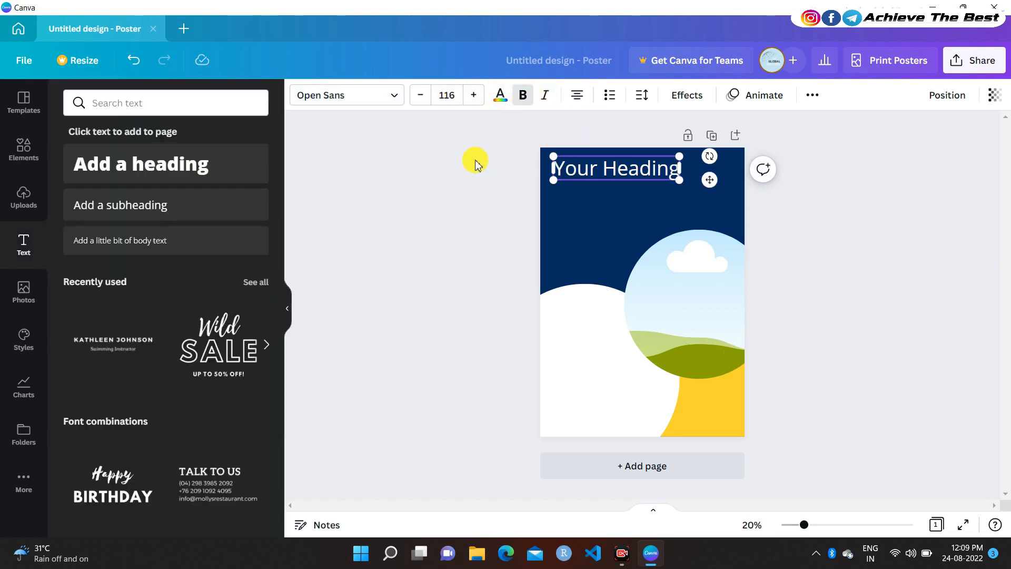
Try underlining the heading from the extra formatting options, then remove the underline
{"action": "left_click", "coordinate": [366, 99]}
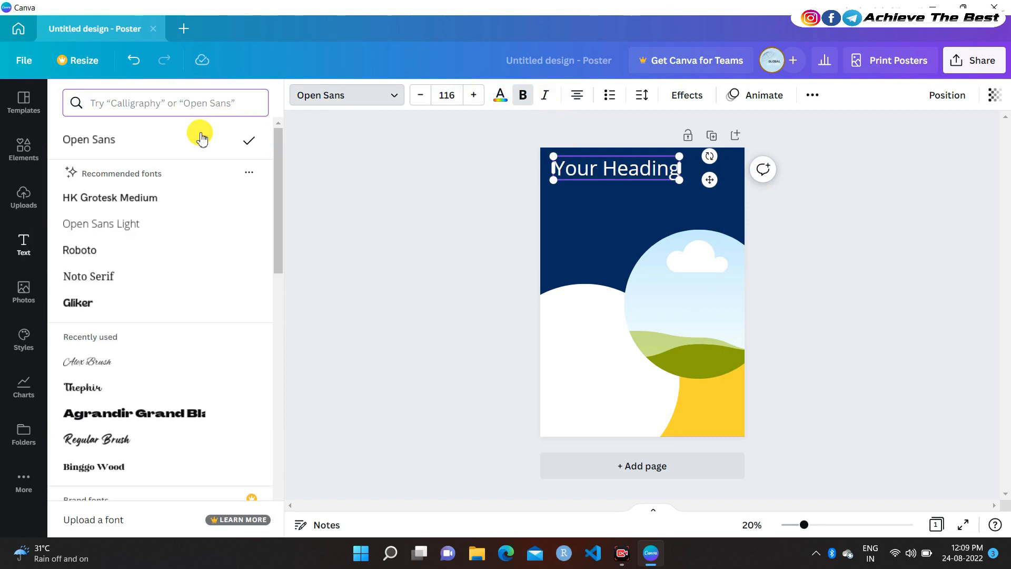
{"action": "left_click", "coordinate": [375, 209]}
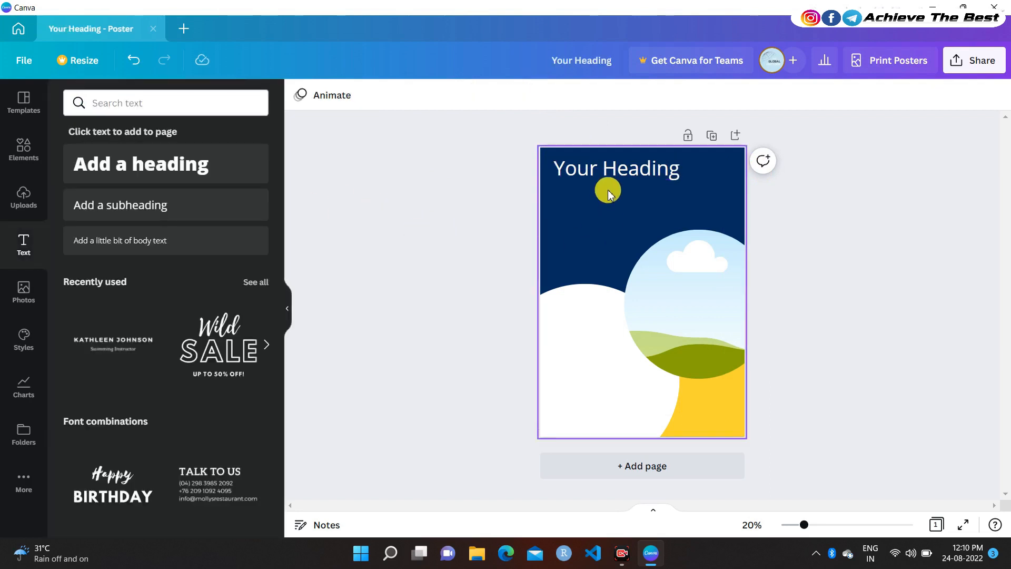
{"action": "left_click", "coordinate": [638, 169]}
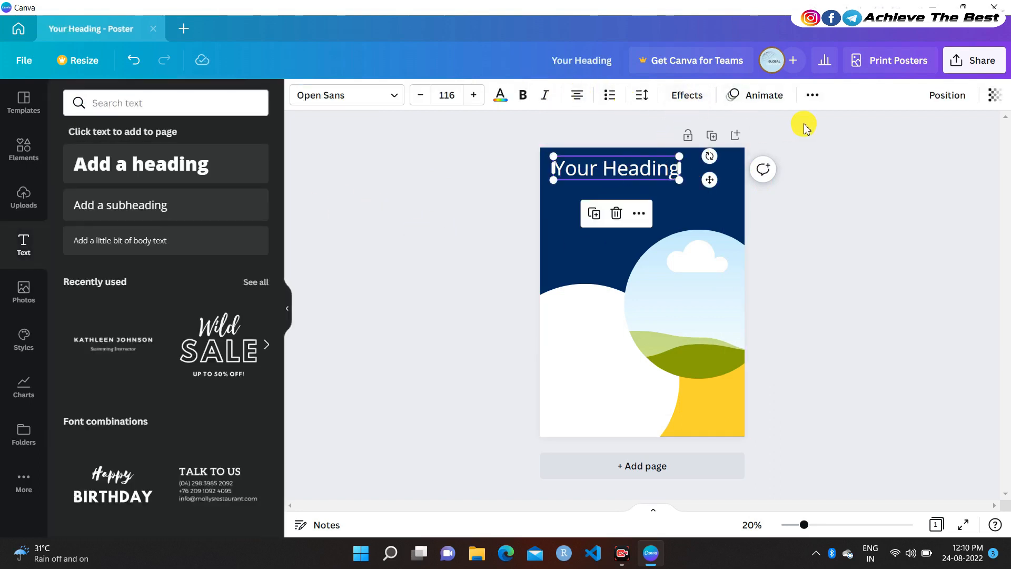
{"action": "left_click", "coordinate": [811, 95]}
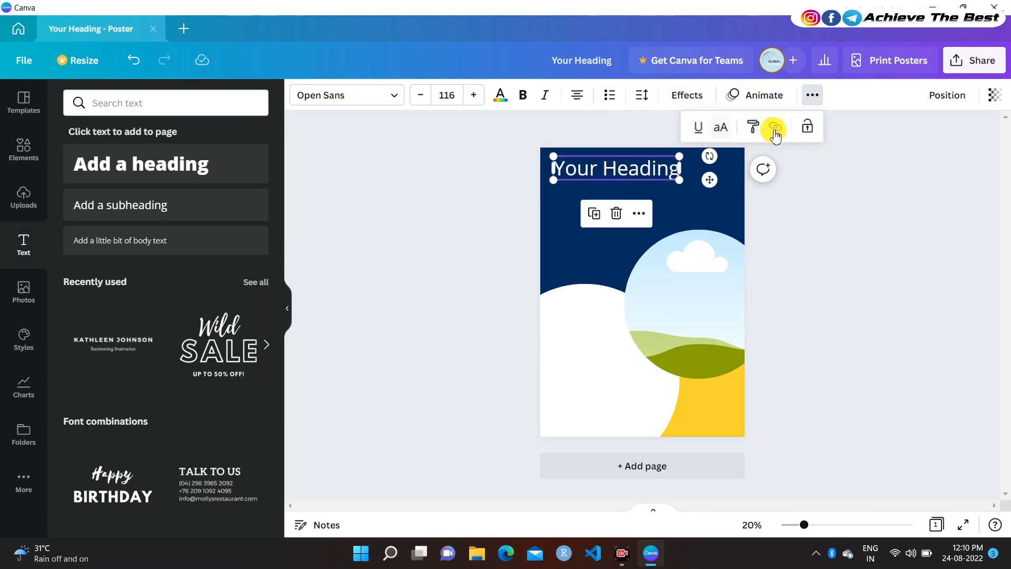
{"action": "left_click", "coordinate": [698, 129]}
{"action": "left_click", "coordinate": [698, 130]}
{"action": "left_click", "coordinate": [861, 212]}
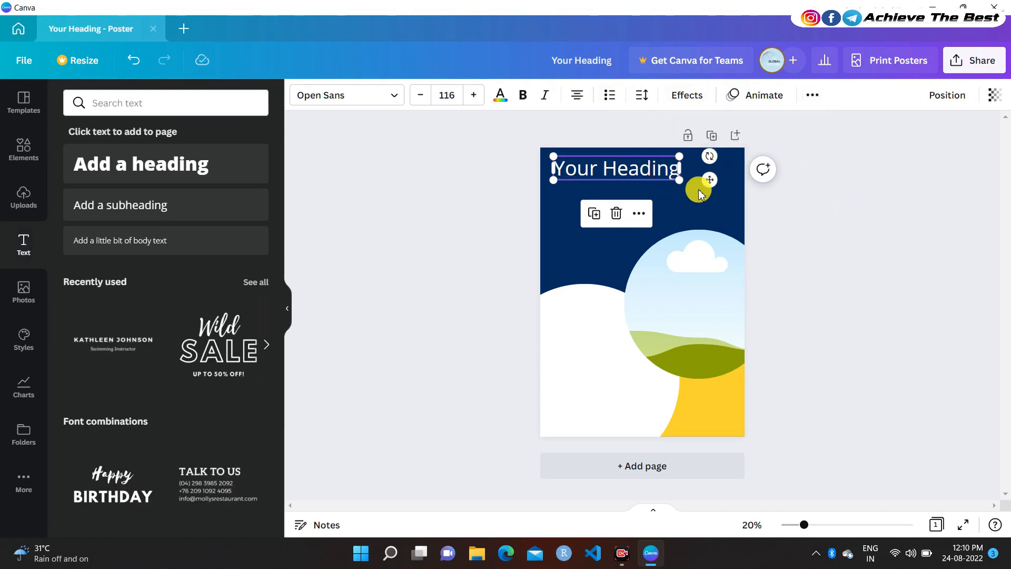
Duplicate the heading, place the copy just below it, and select its text
{"action": "left_click", "coordinate": [594, 214]}
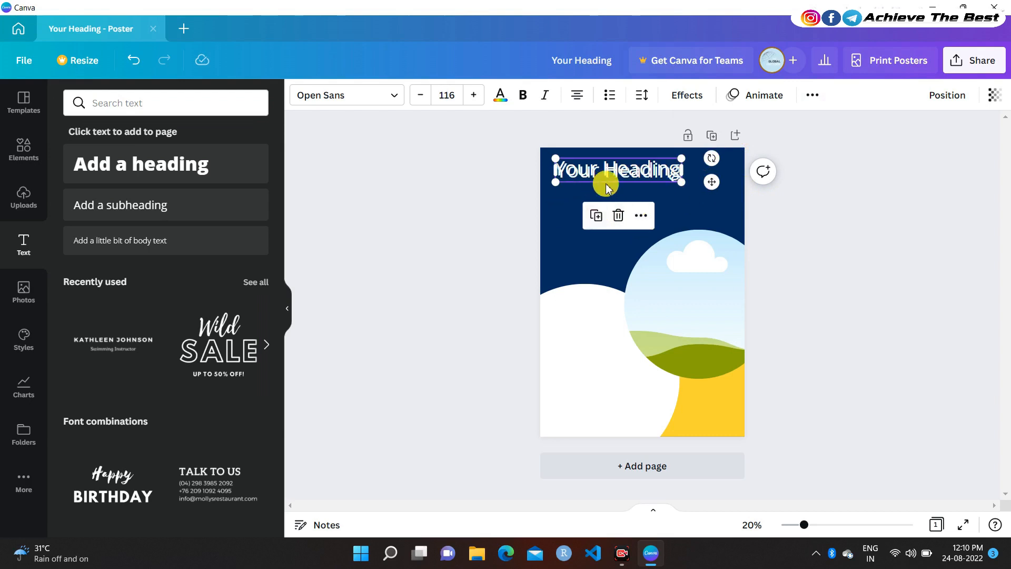
{"action": "left_click_drag", "start_coordinate": [712, 181], "coordinate": [712, 201]}
{"action": "double_click", "coordinate": [621, 194]}
{"action": "left_click", "coordinate": [622, 194]}
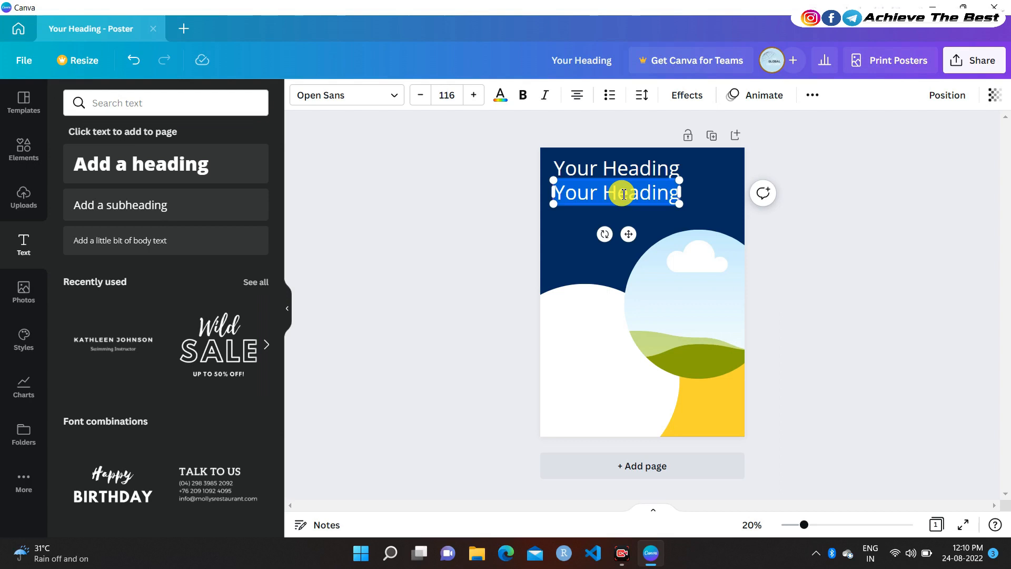
Replace the copy's text with 'Title' and colour it yellow
{"action": "key", "text": "BackSpace"}
{"action": "type", "text": "Title"}
{"action": "key", "text": "BackSpace"}
{"action": "key", "text": "BackSpace"}
{"action": "key", "text": "BackSpace"}
{"action": "type", "text": "lte"}
{"action": "key", "text": "BackSpace"}
{"action": "key", "text": "BackSpace"}
{"action": "key", "text": "BackSpace"}
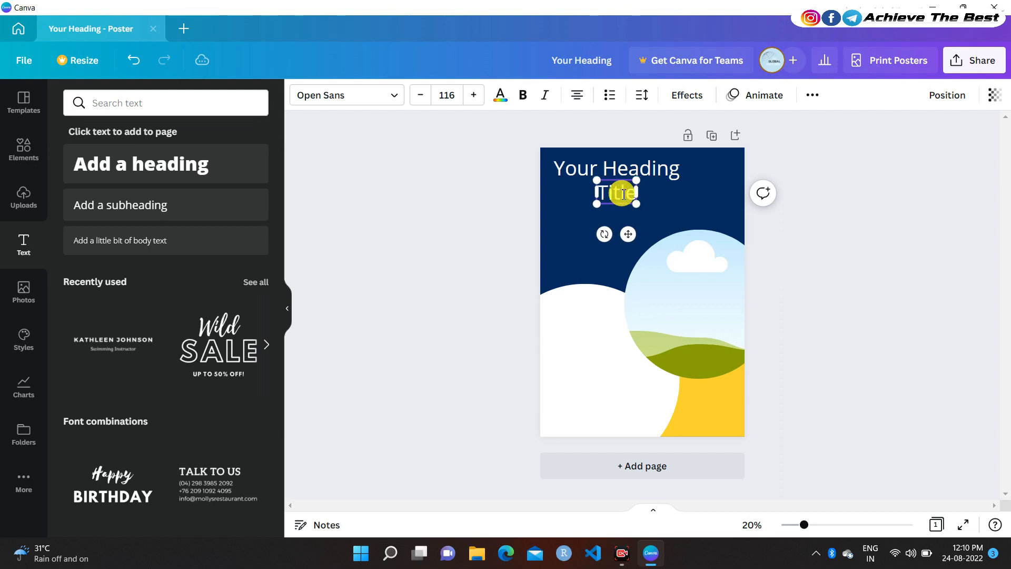
{"action": "type", "text": "tle"}
{"action": "left_click", "coordinate": [495, 102]}
{"action": "left_click", "coordinate": [184, 165]}
Change it to 'Other Title', shrink it to size 96, and widen the box to fit one line
{"action": "left_click_drag", "start_coordinate": [625, 236], "coordinate": [584, 234]}
{"action": "left_click", "coordinate": [562, 192]}
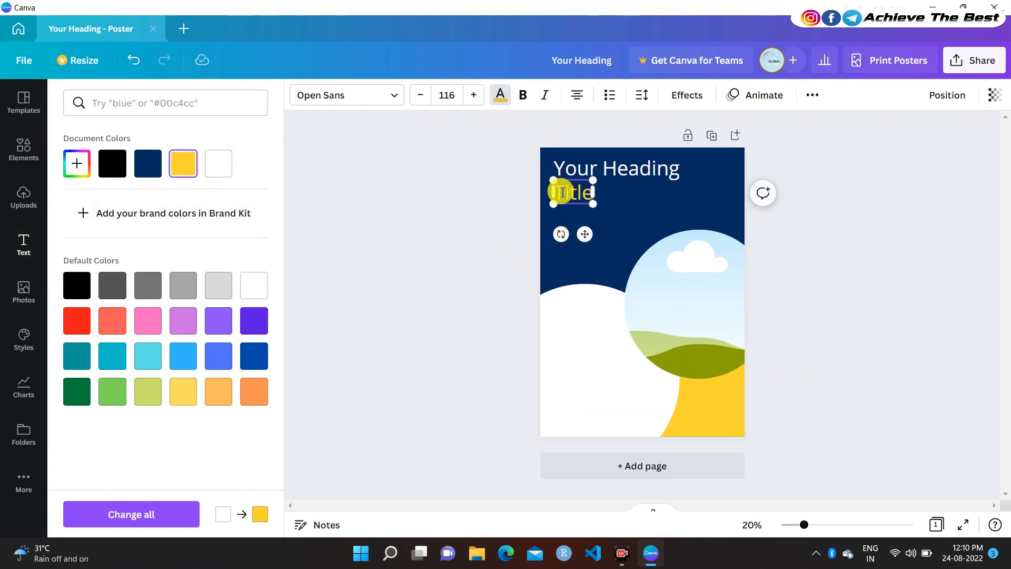
{"action": "type", "text": "Other"}
{"action": "key", "text": "Return"}
{"action": "key", "text": "ctrl+a"}
{"action": "key", "text": "ctrl+shift+comma"}
{"action": "key", "text": "ctrl+shift+comma"}
{"action": "key", "text": "ctrl+shift+comma"}
{"action": "key", "text": "ctrl+shift+comma"}
{"action": "key", "text": "ctrl+shift+comma"}
{"action": "key", "text": "ctrl+shift+comma"}
{"action": "key", "text": "ctrl+shift+comma"}
{"action": "key", "text": "ctrl+shift+comma"}
{"action": "key", "text": "ctrl+shift+comma"}
{"action": "key", "text": "ctrl+shift+comma"}
{"action": "key", "text": "ctrl+shift+comma"}
{"action": "key", "text": "ctrl+shift+comma"}
{"action": "key", "text": "ctrl+shift+comma"}
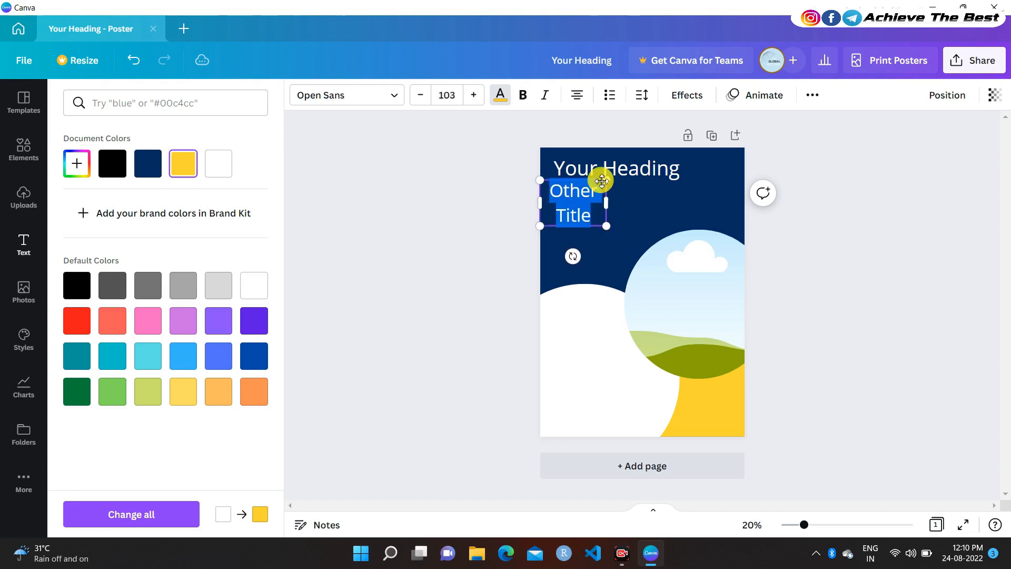
{"action": "left_click", "coordinate": [420, 95]}
{"action": "left_click", "coordinate": [420, 95]}
{"action": "left_click", "coordinate": [420, 94]}
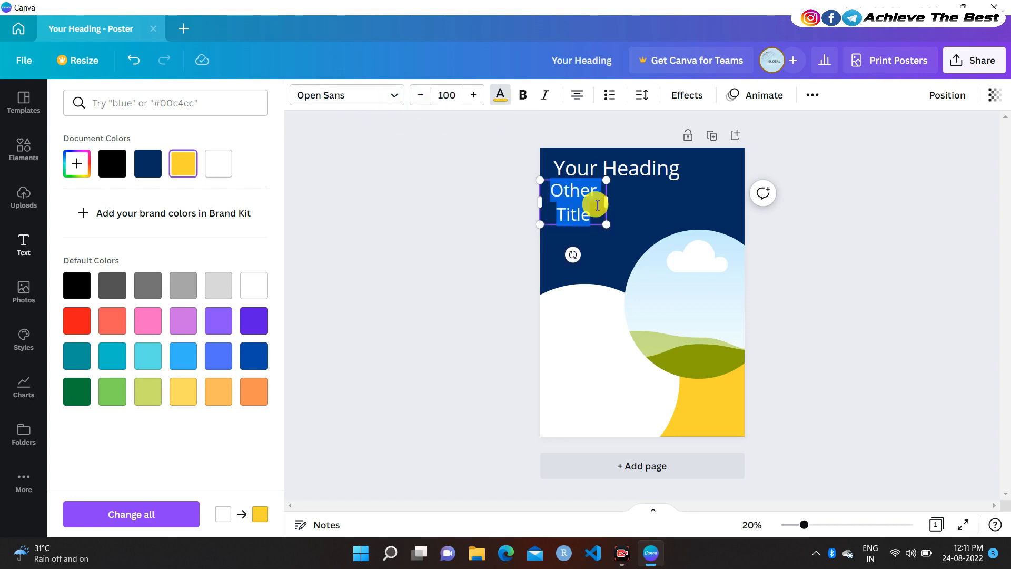
{"action": "left_click_drag", "start_coordinate": [604, 202], "coordinate": [656, 199]}
{"action": "left_click", "coordinate": [420, 101]}
{"action": "left_click", "coordinate": [420, 95]}
{"action": "left_click", "coordinate": [421, 95]}
{"action": "left_click", "coordinate": [420, 95]}
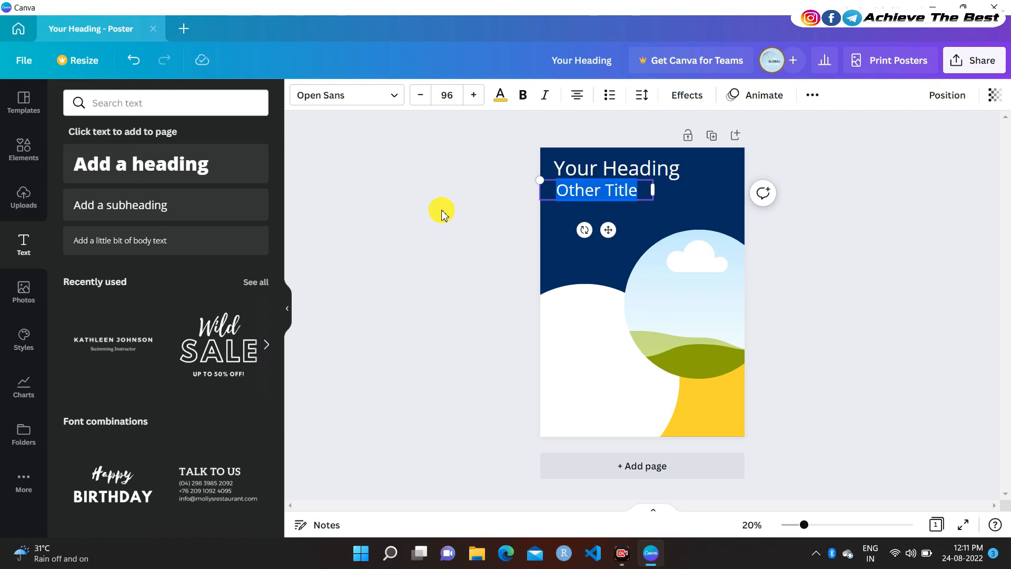
{"action": "left_click", "coordinate": [867, 260]}
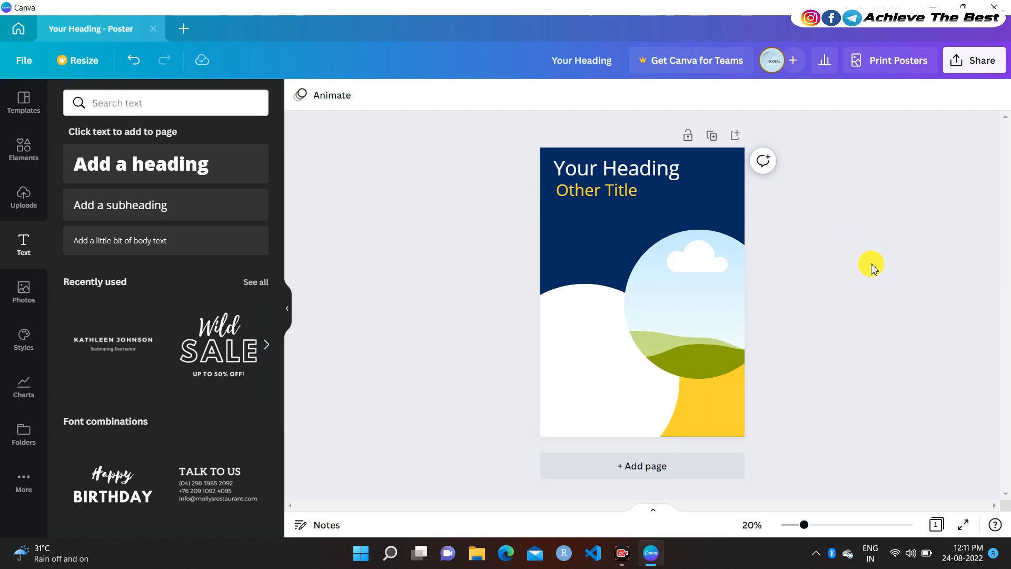
Add a white 'Add a subheading' line at size 50 under Other Title
{"action": "left_click", "coordinate": [176, 210]}
{"action": "left_click_drag", "start_coordinate": [659, 334], "coordinate": [620, 247]}
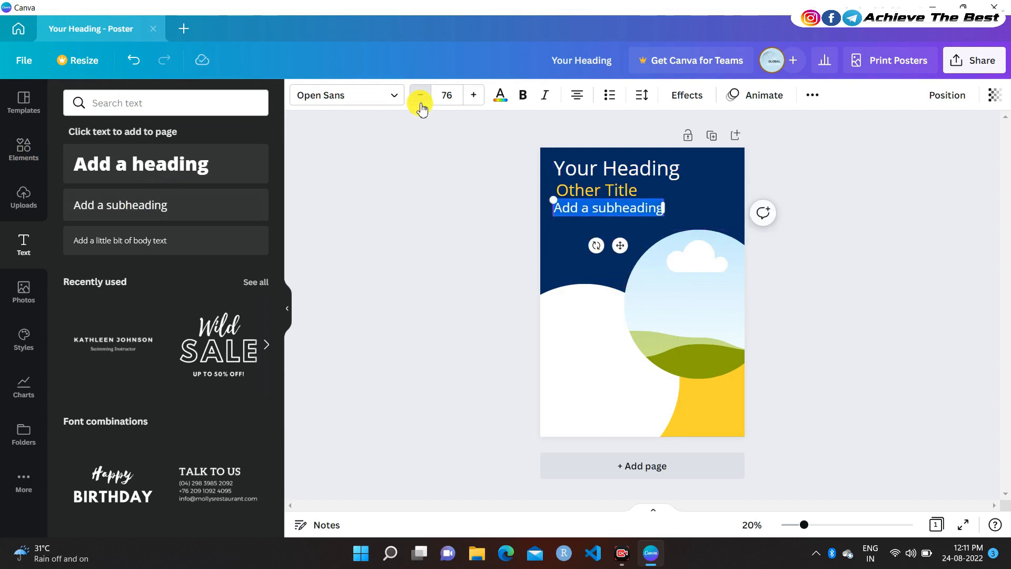
{"action": "left_click", "coordinate": [448, 96]}
{"action": "type", "text": "50"}
{"action": "key", "text": "Return"}
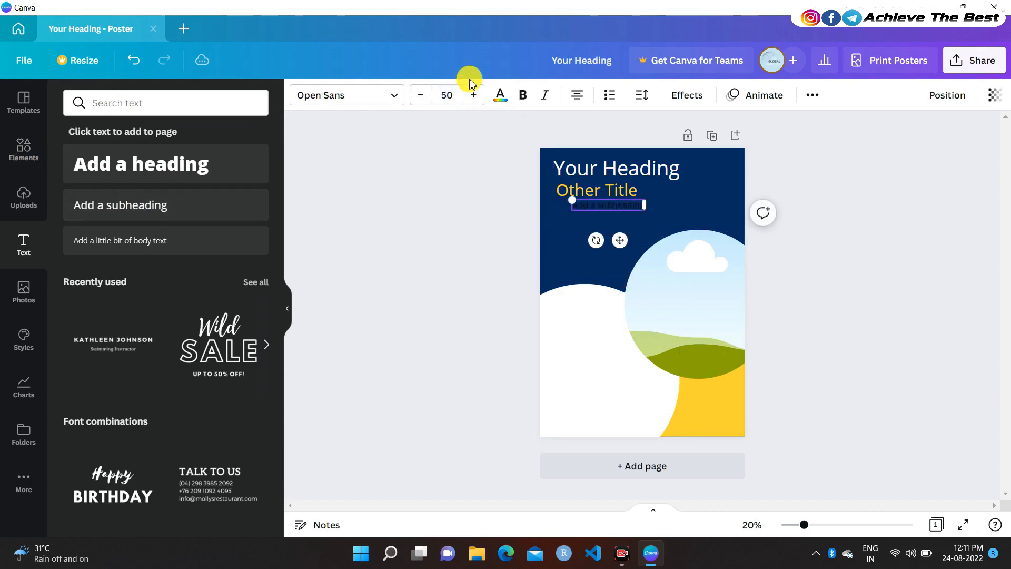
{"action": "left_click_drag", "start_coordinate": [623, 243], "coordinate": [607, 247]}
{"action": "left_click", "coordinate": [499, 95]}
{"action": "left_click", "coordinate": [225, 168]}
Place a copy of the subheading line directly beneath the first one
{"action": "left_click", "coordinate": [578, 191]}
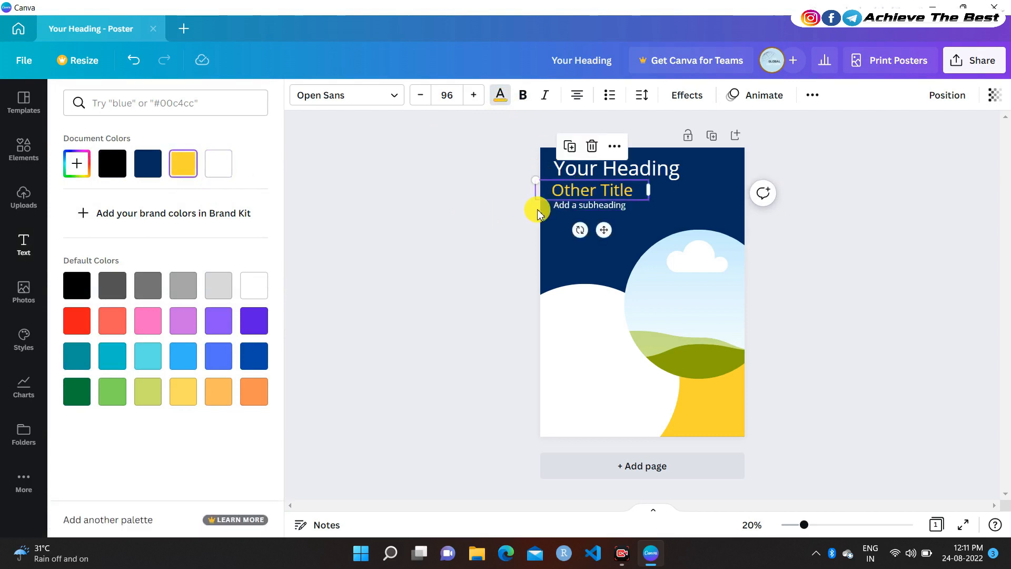
{"action": "left_click", "coordinate": [480, 209]}
{"action": "left_click", "coordinate": [480, 217]}
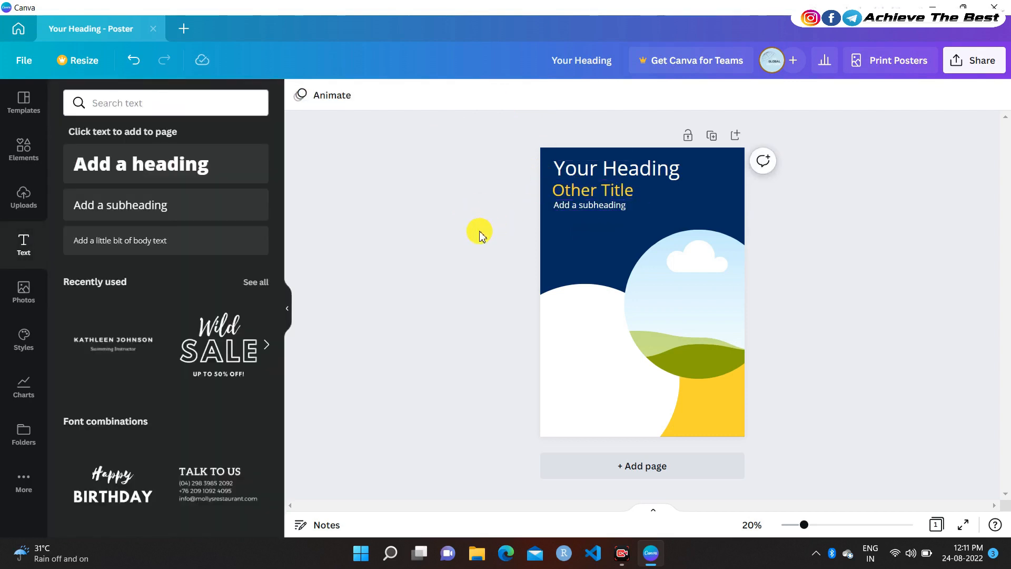
{"action": "left_click", "coordinate": [621, 209]}
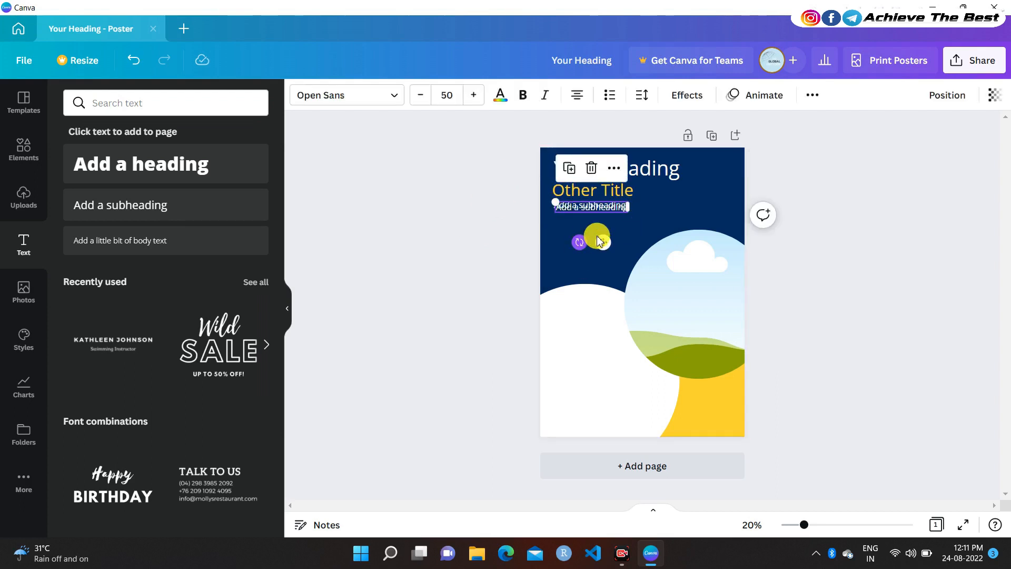
{"action": "left_click_drag", "start_coordinate": [601, 240], "coordinate": [601, 253]}
{"action": "left_click", "coordinate": [463, 217]}
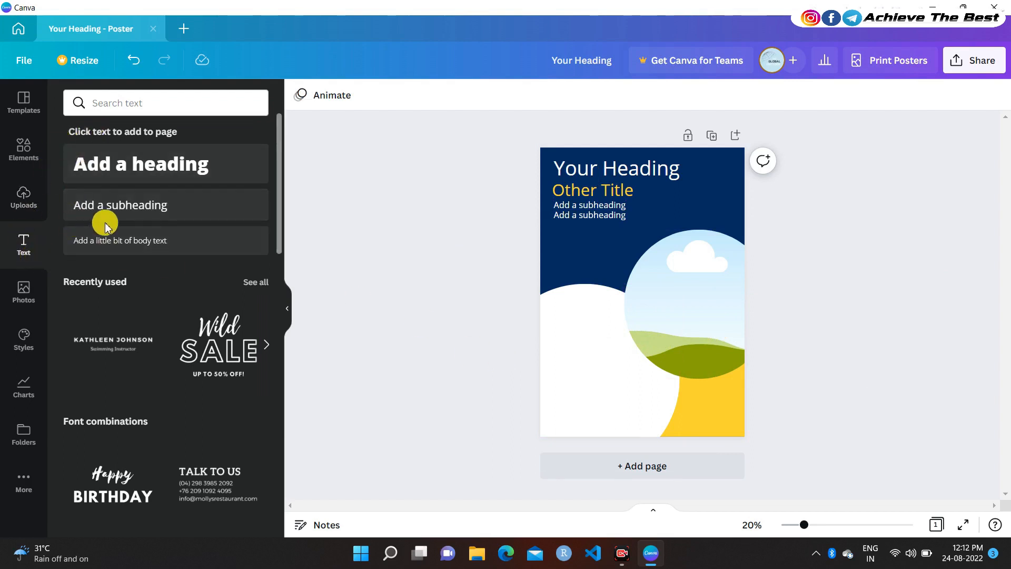
{"action": "left_click", "coordinate": [134, 213]}
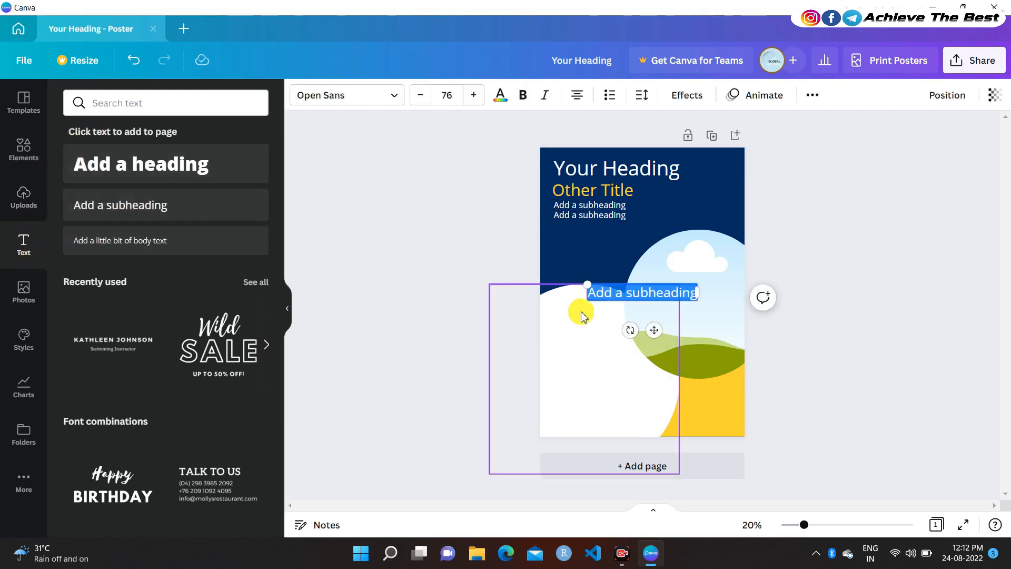
{"action": "key", "text": "BackSpace"}
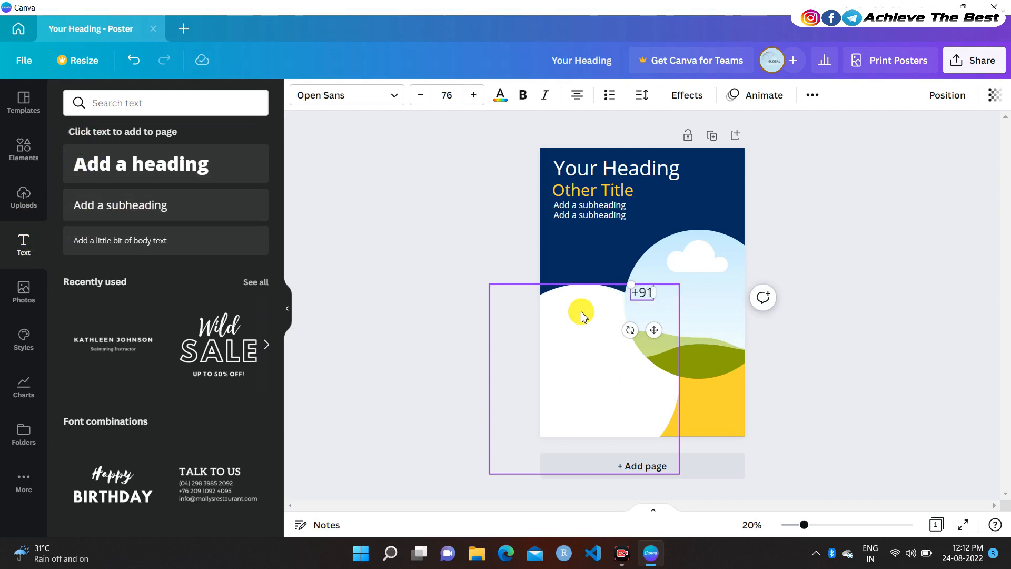
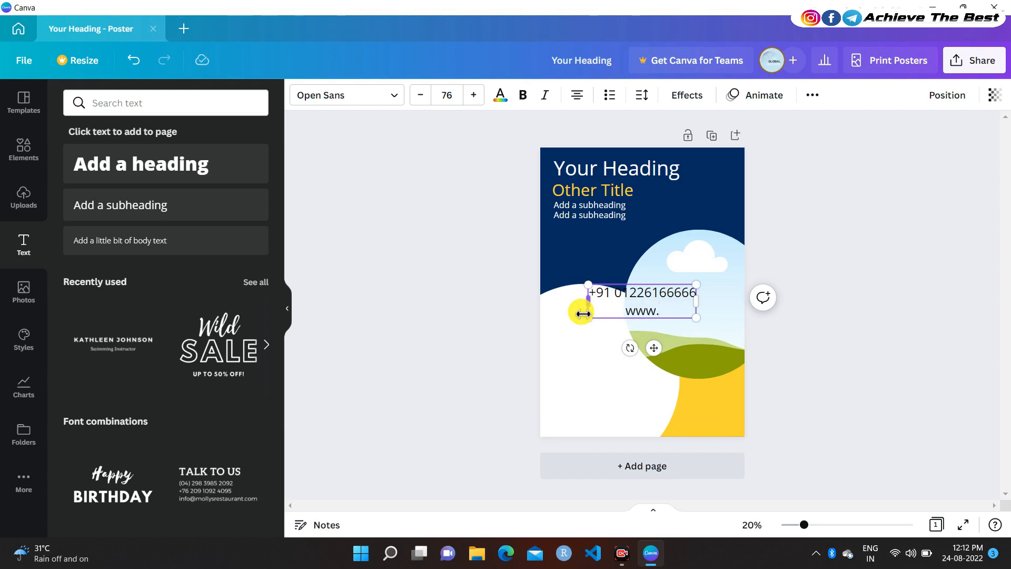
{"action": "type", "text": "te.com"}
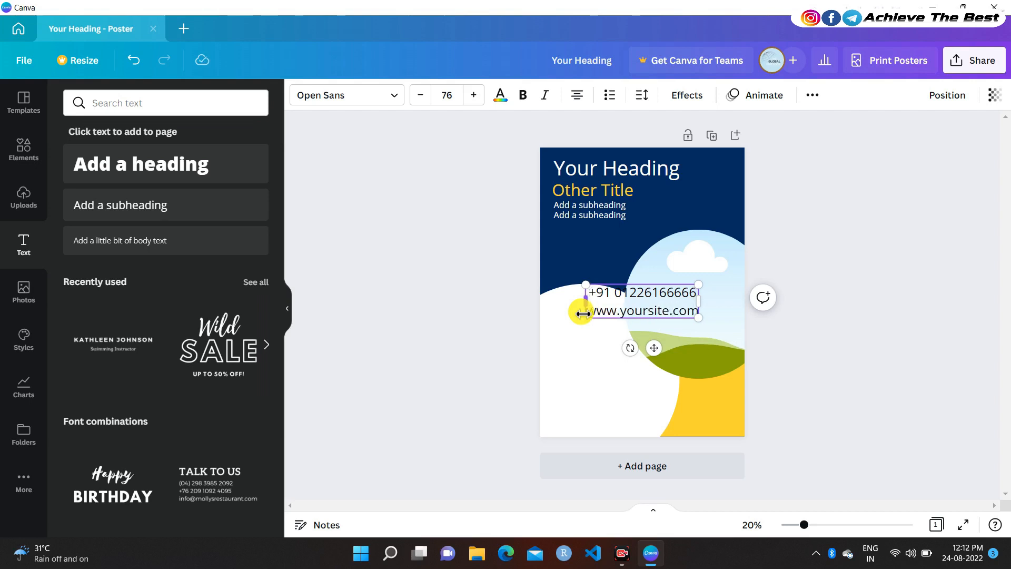
{"action": "left_click_drag", "start_coordinate": [657, 289], "coordinate": [551, 244]}
{"action": "left_click", "coordinate": [450, 95]}
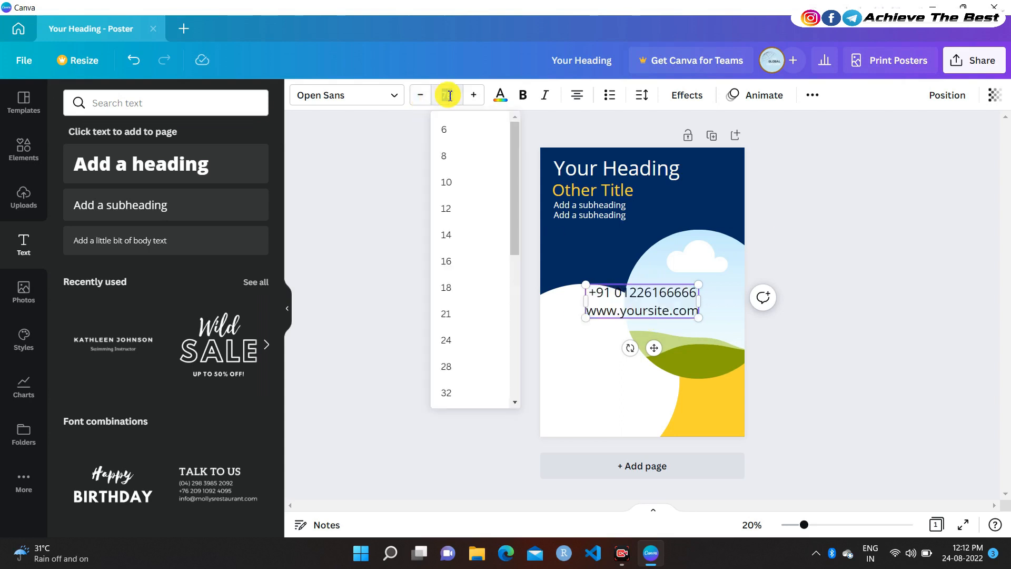
{"action": "type", "text": "40"}
{"action": "key", "text": "Return"}
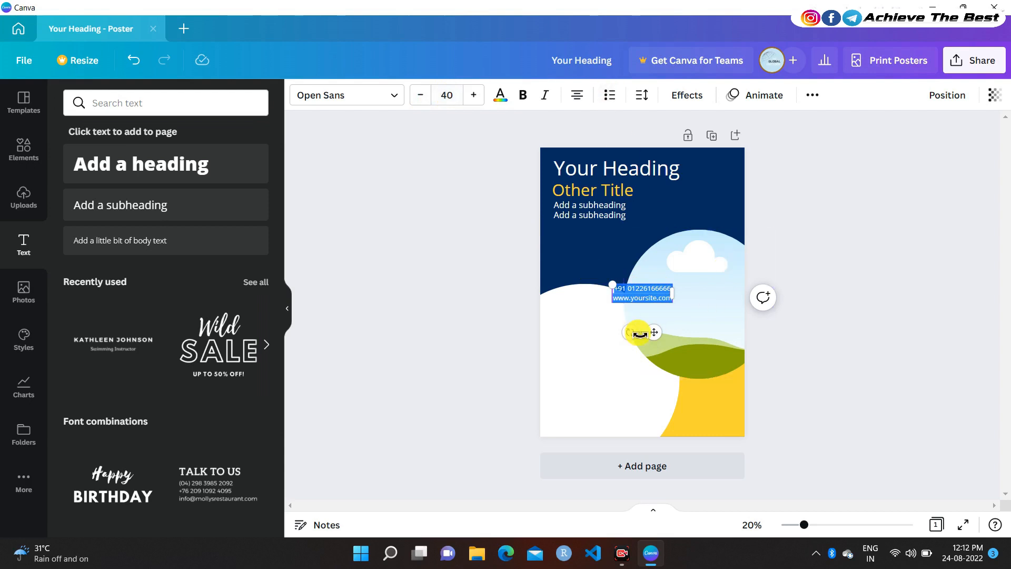
Move the contact lines to the bottom-right yellow corner, shrink to 31, line spacing 1
{"action": "left_click_drag", "start_coordinate": [686, 345], "coordinate": [722, 462]}
{"action": "left_click", "coordinate": [420, 95]}
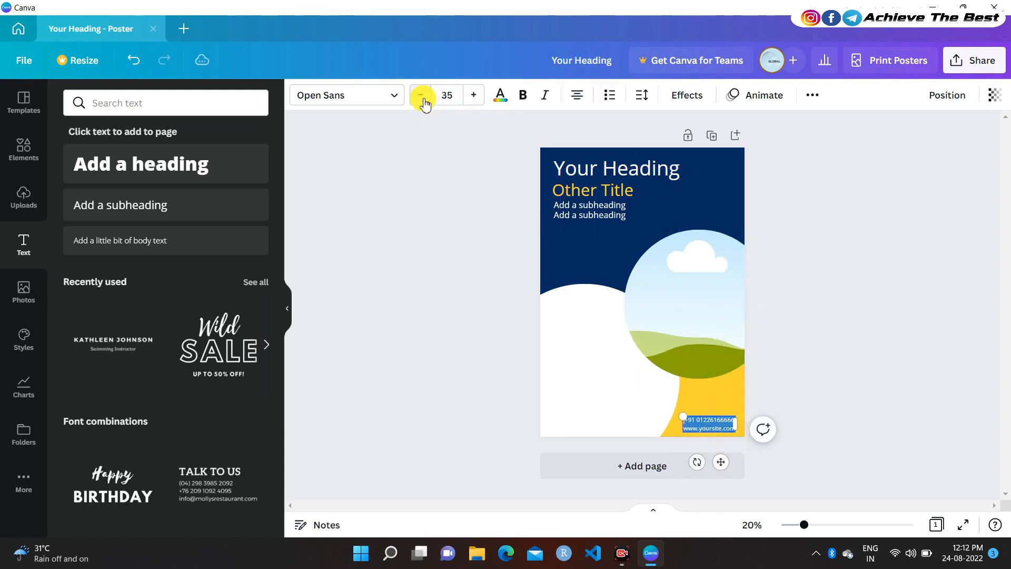
{"action": "left_click", "coordinate": [420, 95]}
{"action": "left_click", "coordinate": [854, 272]}
{"action": "left_click", "coordinate": [713, 425]}
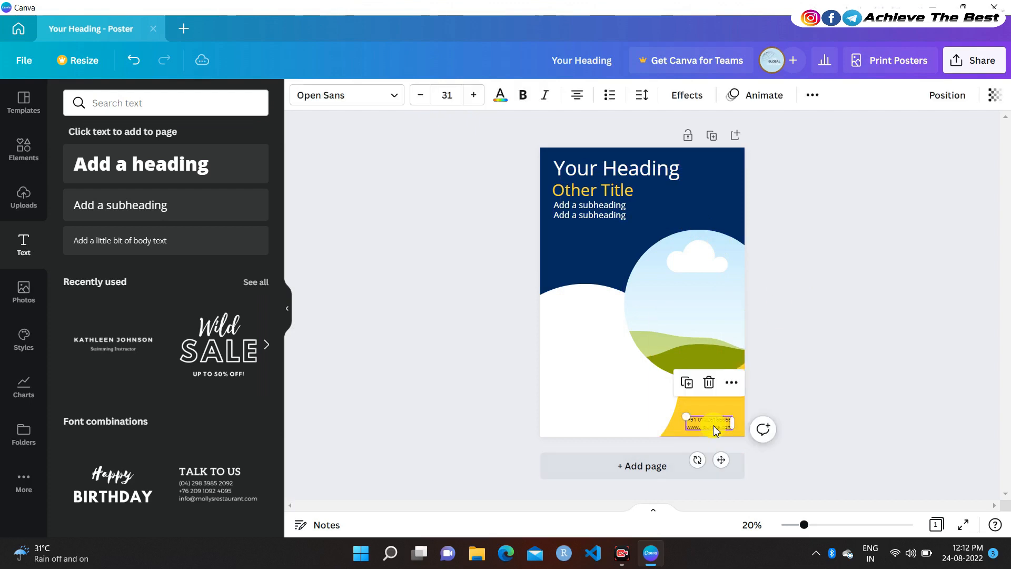
{"action": "key", "text": "Right"}
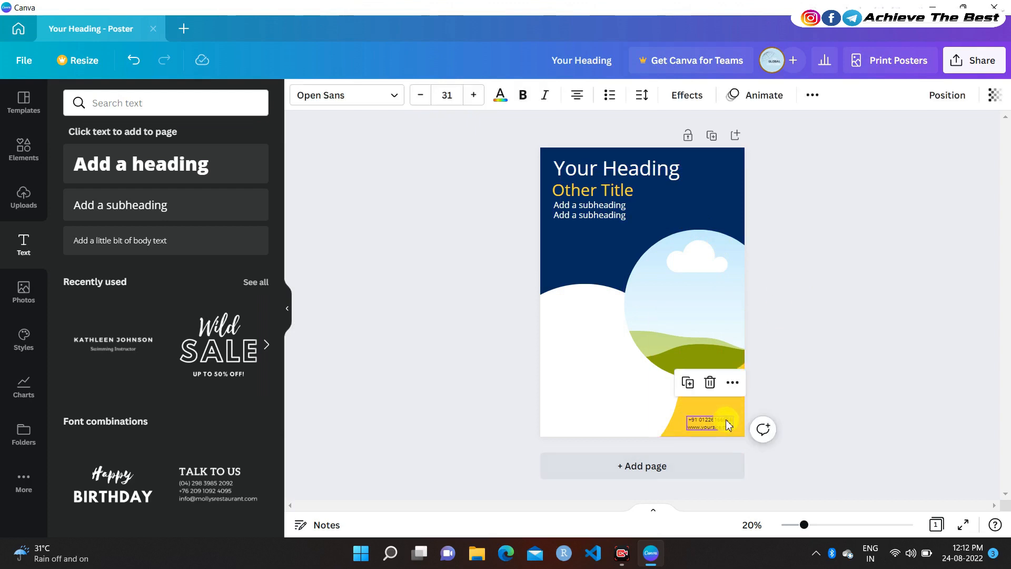
{"action": "left_click", "coordinate": [642, 95]}
{"action": "left_click", "coordinate": [804, 171]}
{"action": "key", "text": "Return"}
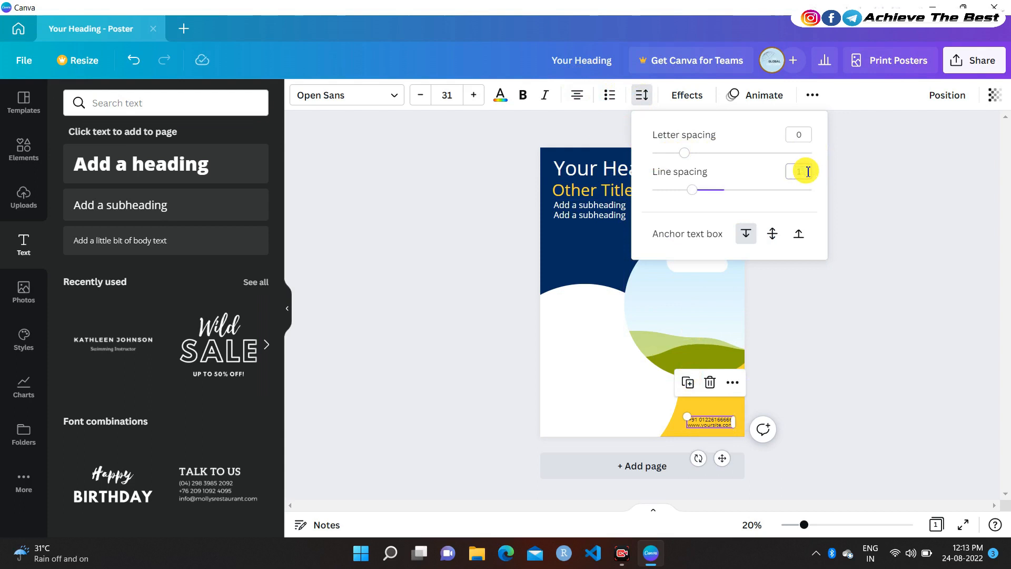
{"action": "left_click", "coordinate": [867, 326]}
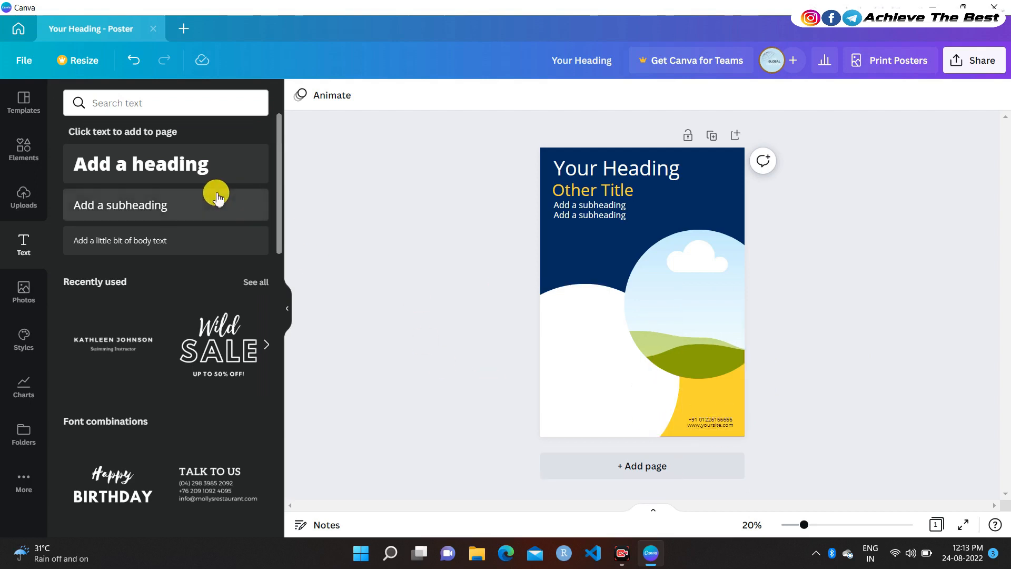
Add an uppercase 'OUR SERVICES' subheading on the poster's left white area
{"action": "left_click", "coordinate": [196, 199]}
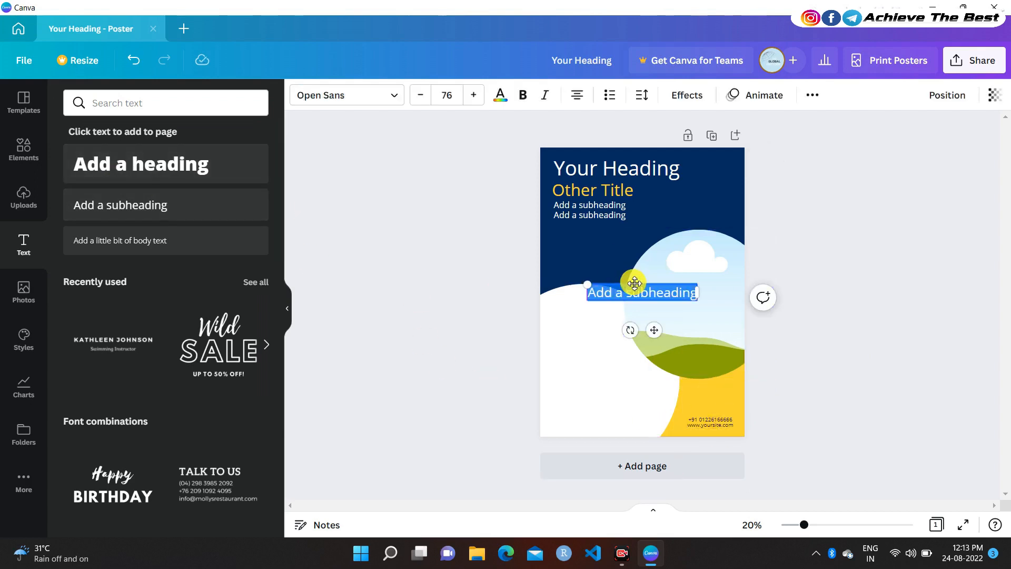
{"action": "key", "text": "BackSpace"}
{"action": "type", "text": "Our Services"}
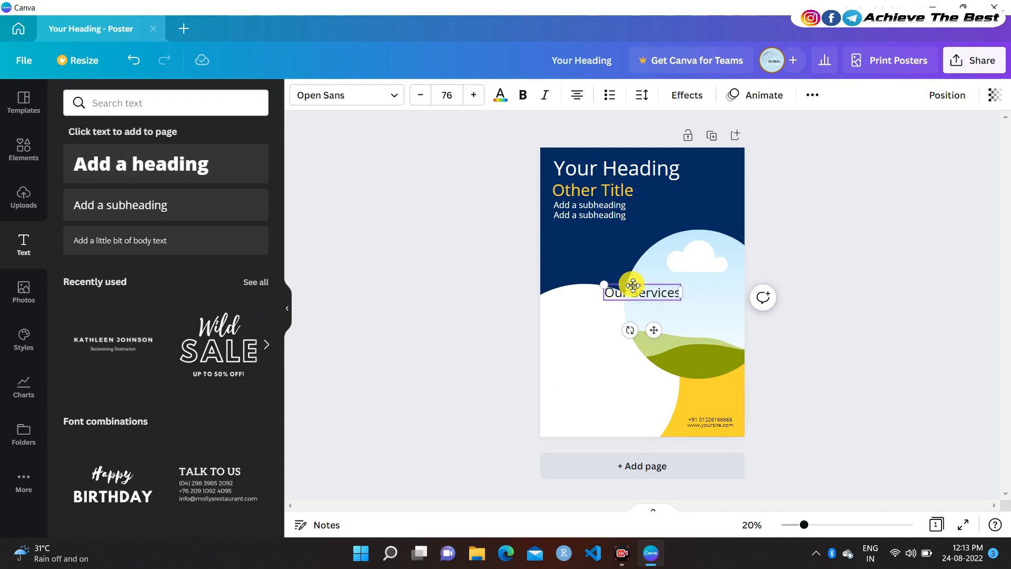
{"action": "left_click", "coordinate": [812, 95]}
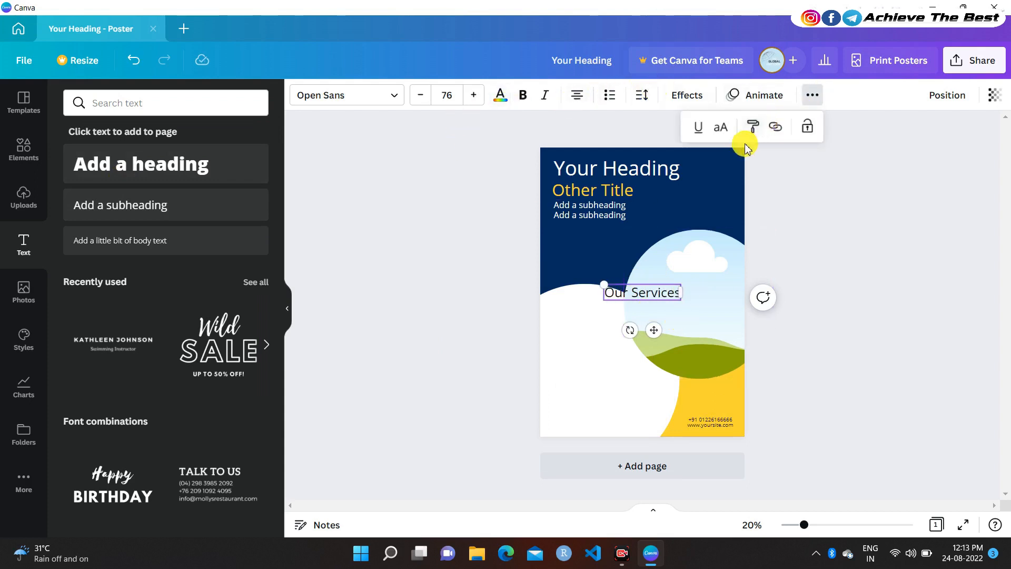
{"action": "left_click", "coordinate": [721, 127]}
{"action": "left_click_drag", "start_coordinate": [648, 331], "coordinate": [606, 372]}
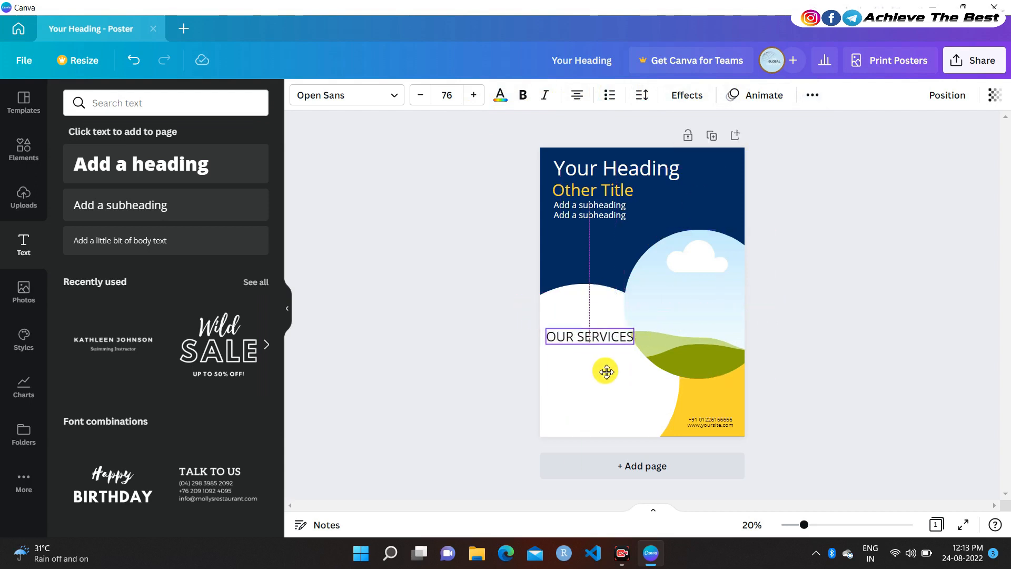
Set OUR SERVICES in Agrandir Grand at size 39 with navy text
{"action": "left_click", "coordinate": [421, 95]}
{"action": "left_click", "coordinate": [420, 96]}
{"action": "left_click", "coordinate": [421, 95]}
{"action": "left_click", "coordinate": [421, 96]}
{"action": "left_click", "coordinate": [392, 95]}
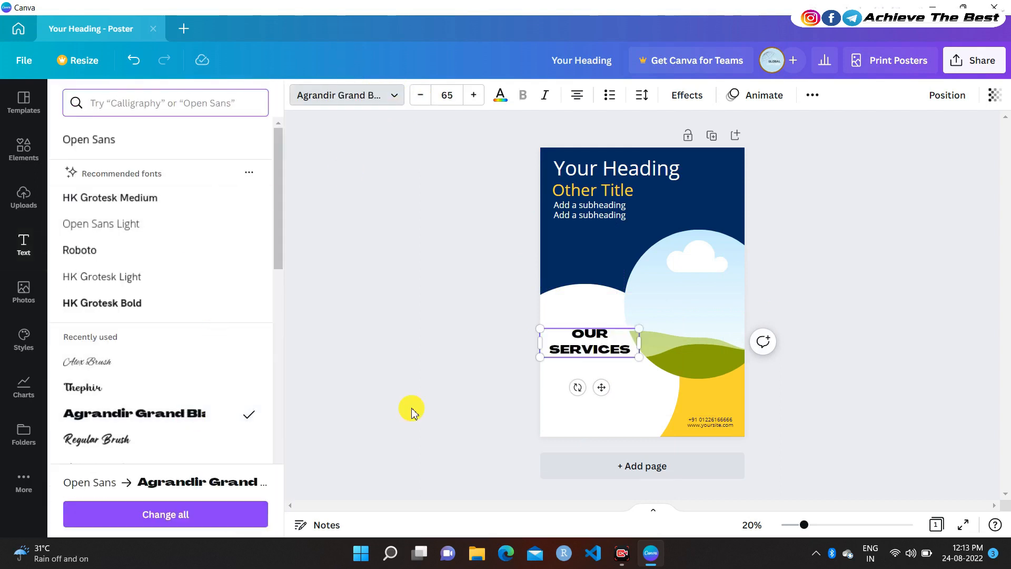
{"action": "left_click", "coordinate": [452, 97]}
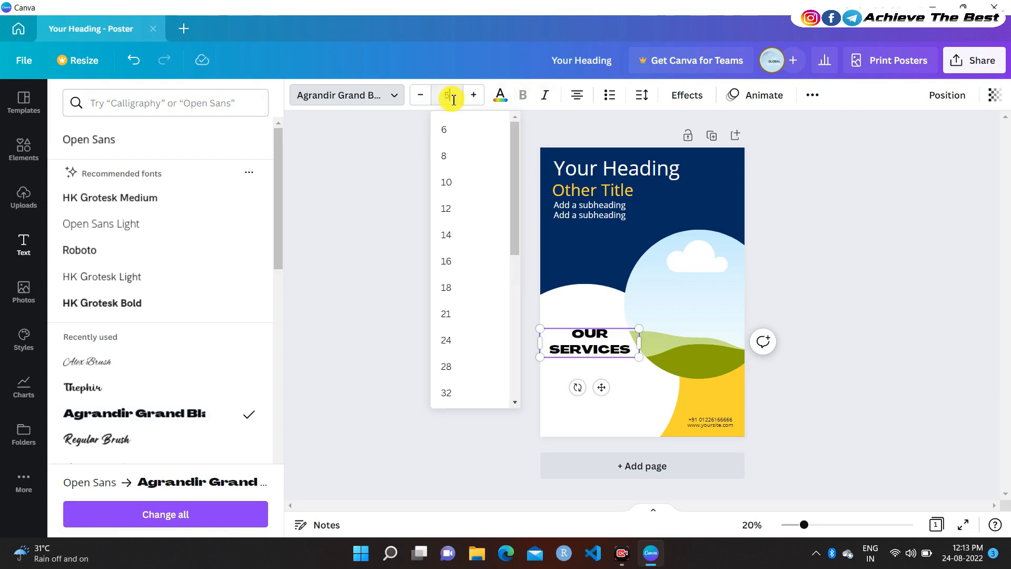
{"action": "type", "text": "50"}
{"action": "key", "text": "Return"}
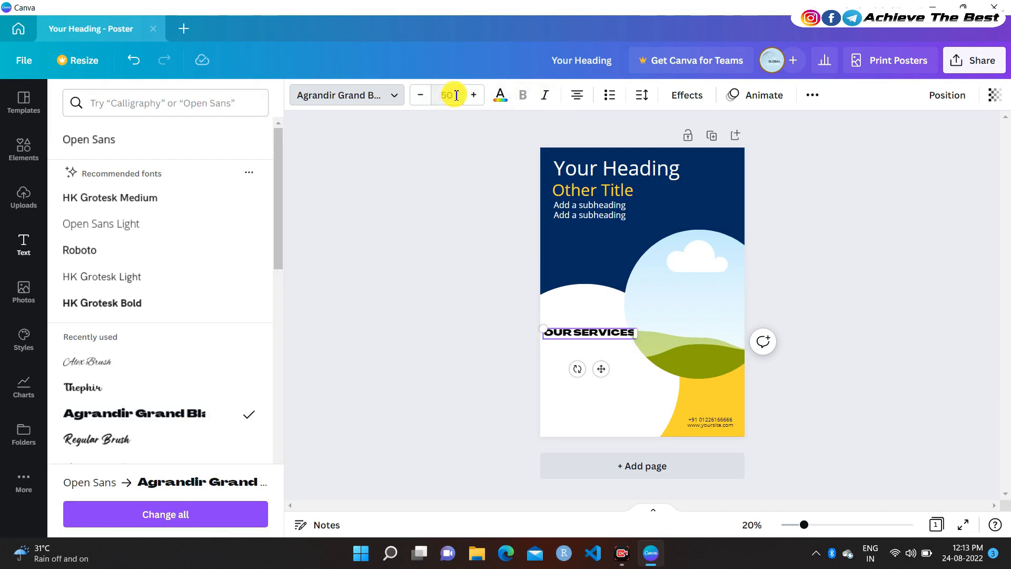
{"action": "left_click", "coordinate": [423, 96]}
{"action": "left_click", "coordinate": [422, 96]}
{"action": "left_click", "coordinate": [422, 96]}
{"action": "left_click", "coordinate": [422, 96]}
{"action": "left_click", "coordinate": [424, 98]}
{"action": "left_click", "coordinate": [423, 97]}
{"action": "left_click", "coordinate": [423, 97]}
{"action": "left_click", "coordinate": [422, 97]}
{"action": "left_click", "coordinate": [422, 97]}
{"action": "left_click", "coordinate": [422, 97]}
{"action": "left_click", "coordinate": [425, 100]}
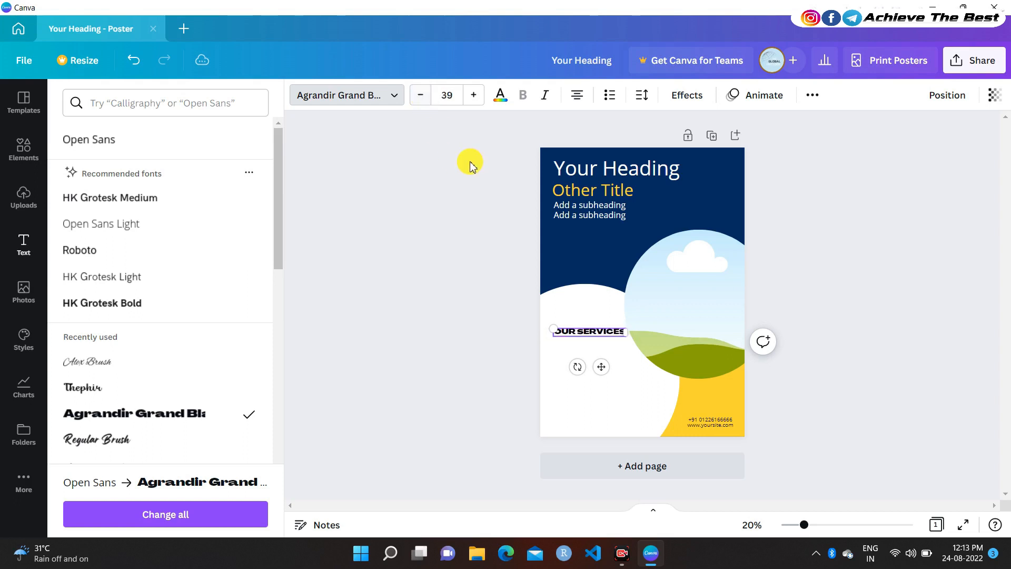
{"action": "left_click", "coordinate": [500, 94]}
{"action": "left_click", "coordinate": [146, 162]}
Try Binggo Wood, Thephir, Regular Brush and Abril Fatface fonts on OUR SERVICES
{"action": "left_click", "coordinate": [551, 395]}
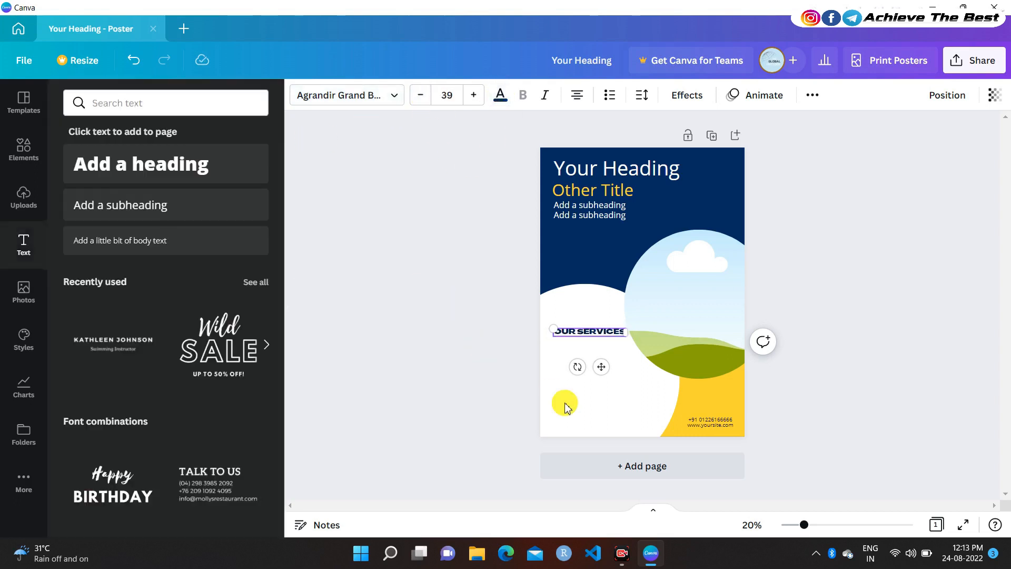
{"action": "left_click", "coordinate": [360, 105]}
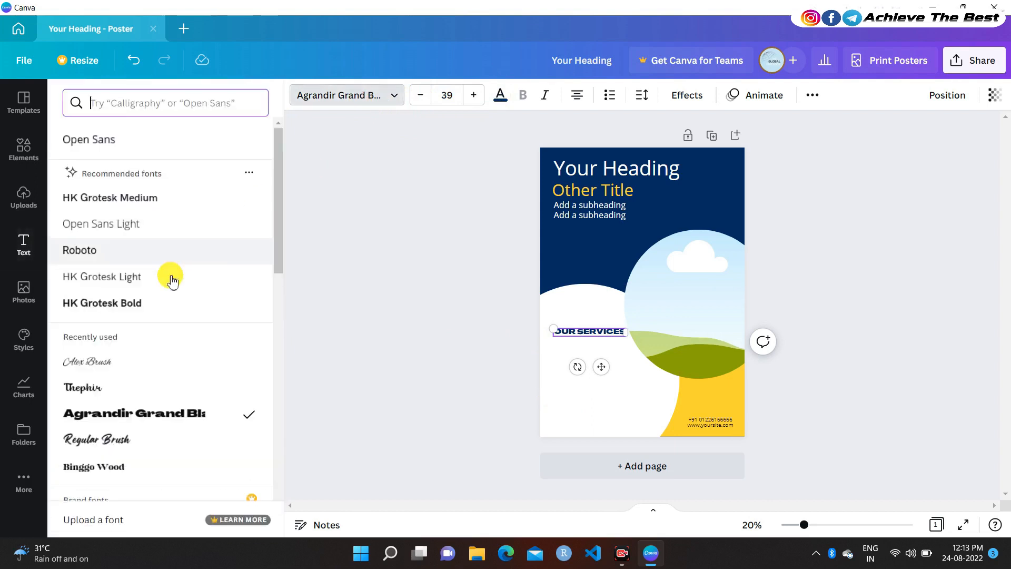
{"action": "scroll", "coordinate": [132, 363], "scroll_direction": "down", "scroll_amount": 2}
{"action": "left_click", "coordinate": [131, 401]}
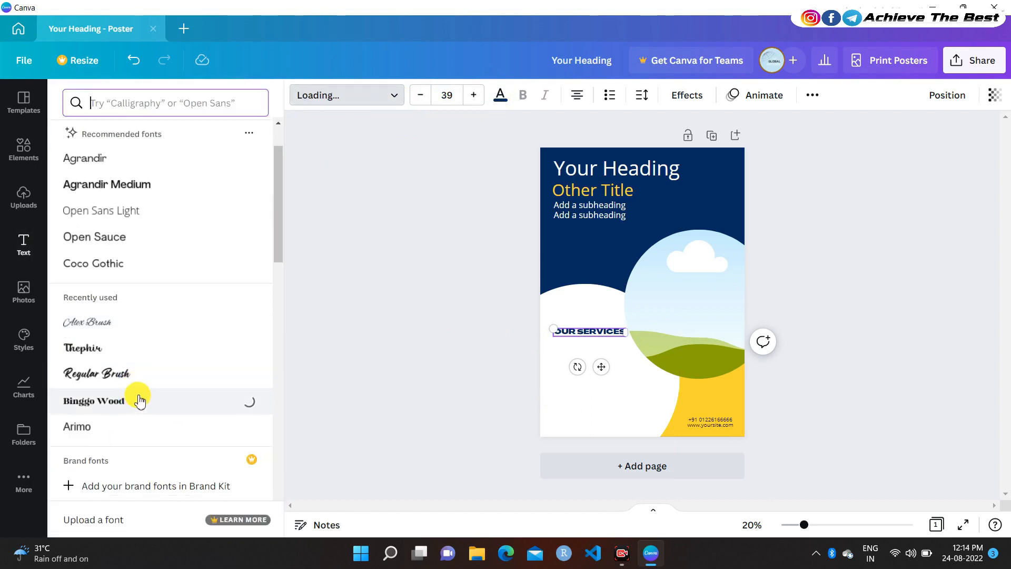
{"action": "left_click", "coordinate": [100, 348]}
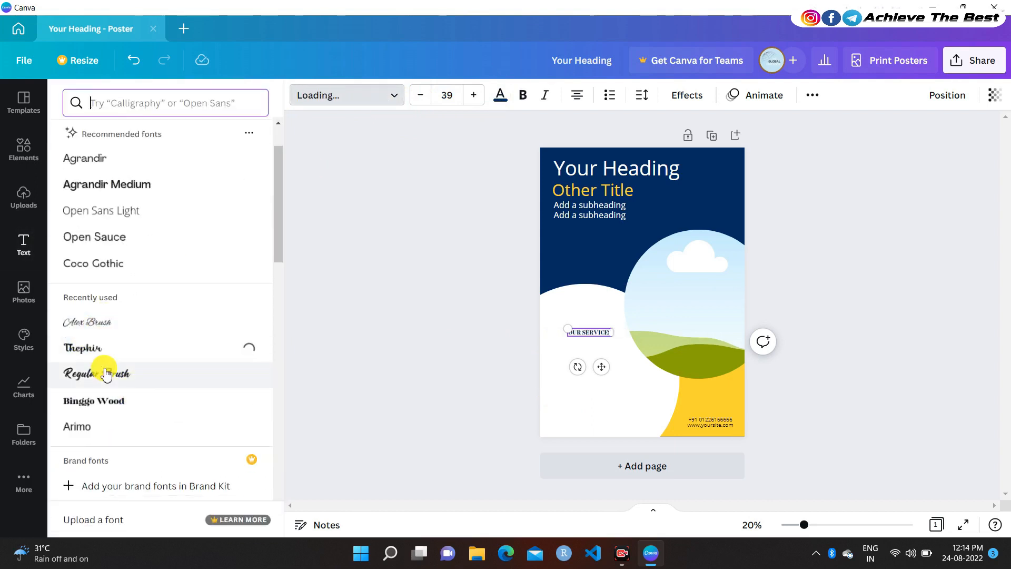
{"action": "left_click", "coordinate": [105, 373]}
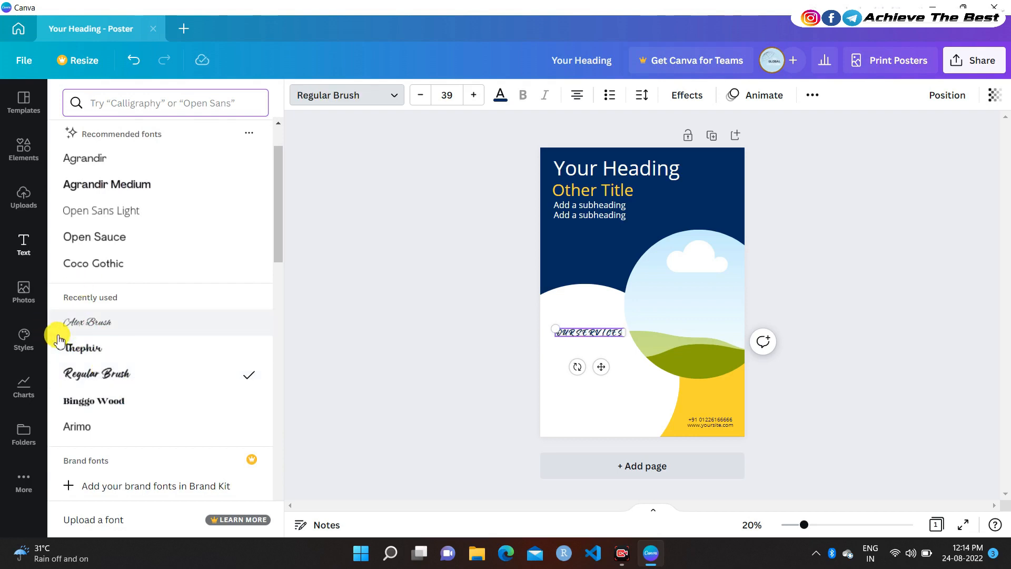
{"action": "scroll", "coordinate": [59, 341], "scroll_direction": "down", "scroll_amount": 3}
{"action": "left_click", "coordinate": [107, 333]}
Apply Agrandir Narrow Black to OUR SERVICES and nudge it slightly left
{"action": "scroll", "coordinate": [108, 326], "scroll_direction": "down", "scroll_amount": 3}
{"action": "scroll", "coordinate": [107, 327], "scroll_direction": "down", "scroll_amount": 2}
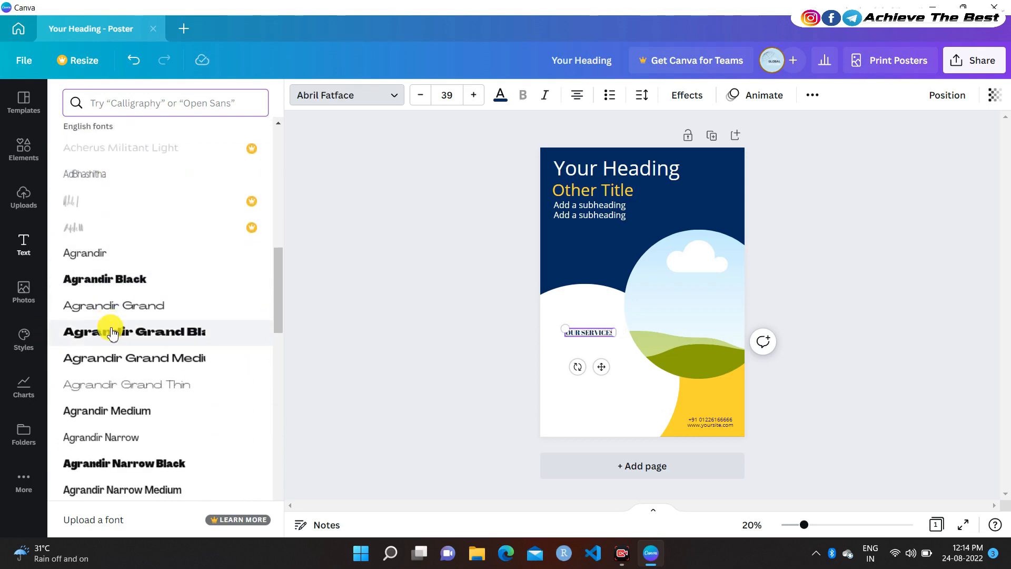
{"action": "left_click", "coordinate": [109, 330]}
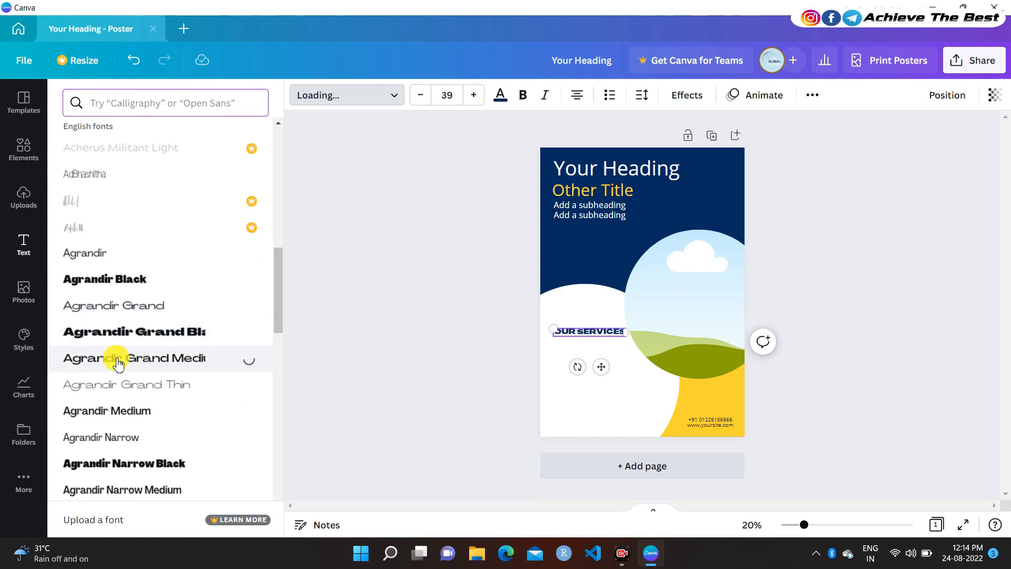
{"action": "left_click", "coordinate": [174, 462]}
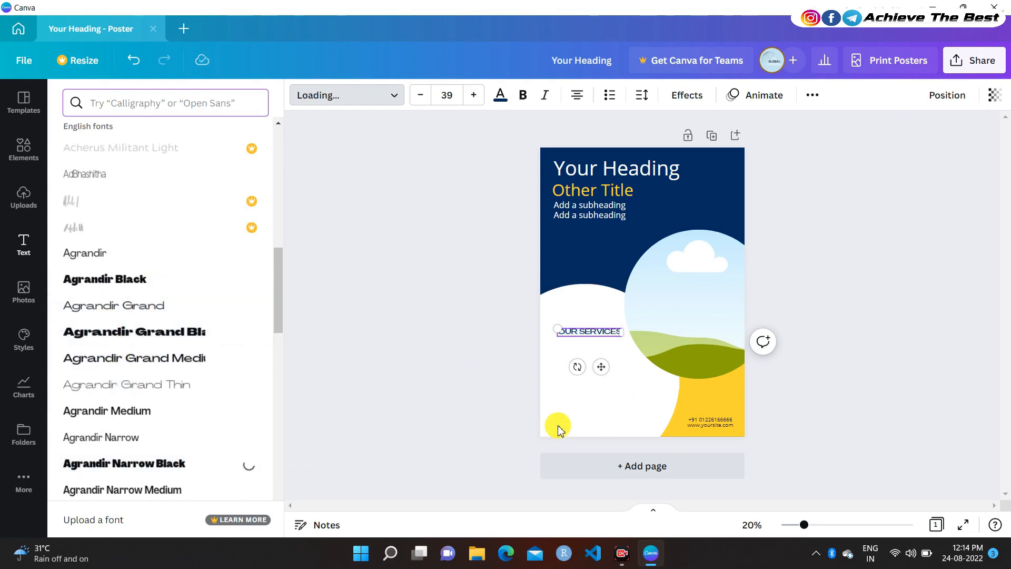
{"action": "left_click_drag", "start_coordinate": [600, 366], "coordinate": [597, 365]}
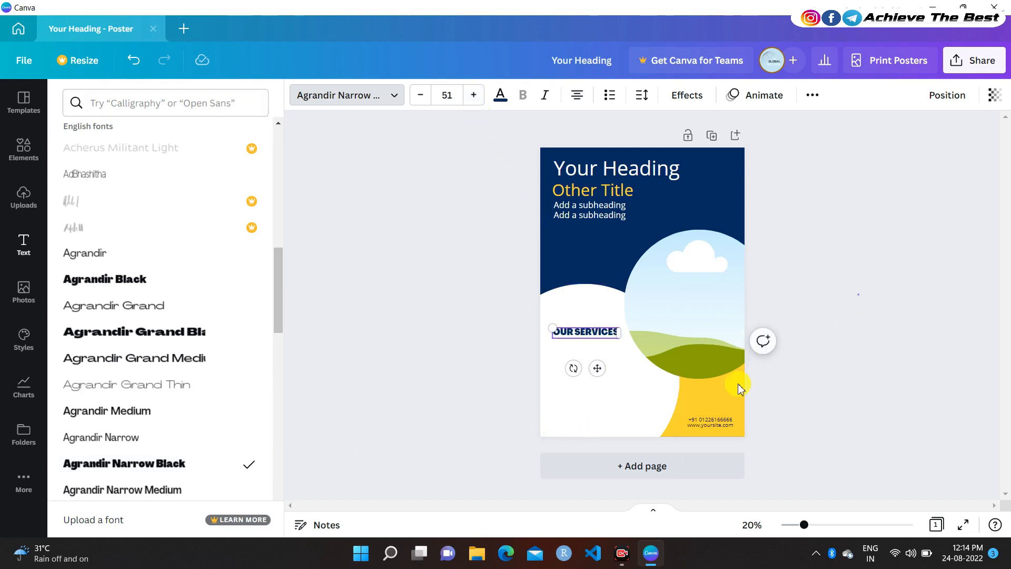
{"action": "left_click", "coordinate": [858, 298]}
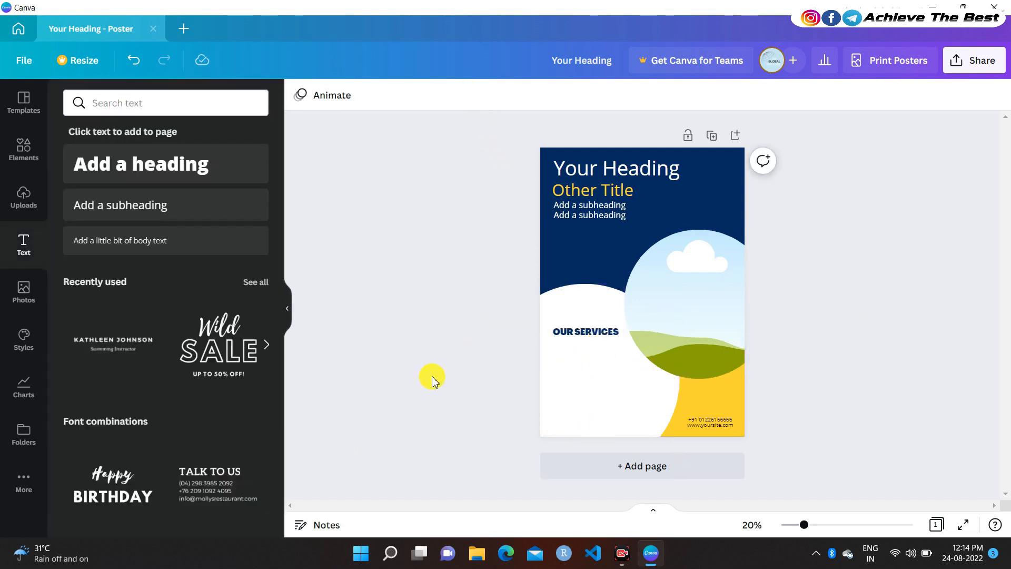
Add a body text box with four bulleted 'Your Services here' lines in dark grey
{"action": "left_click", "coordinate": [169, 239]}
{"action": "type", "text": "YOU"}
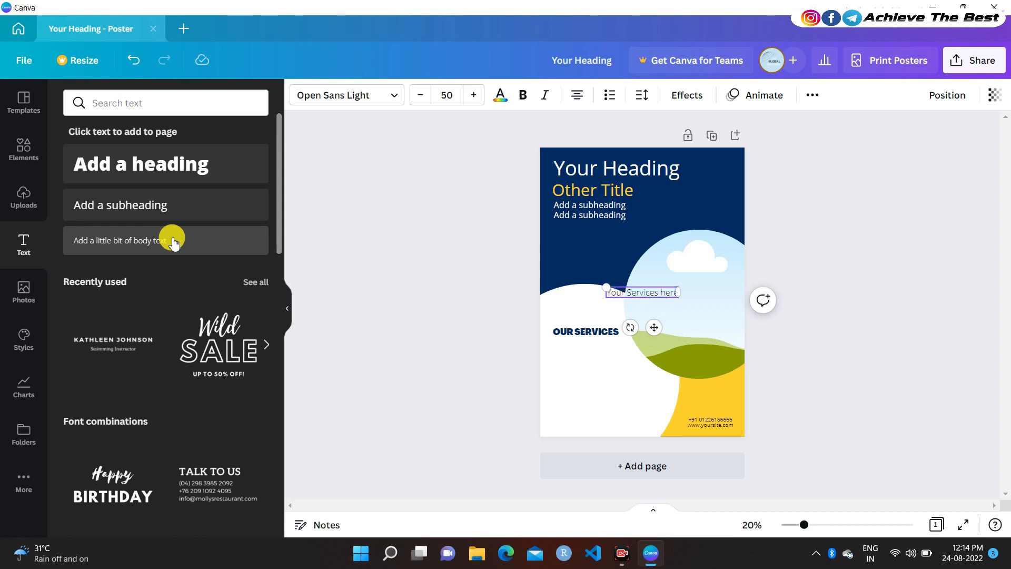
{"action": "key", "text": "Return"}
{"action": "key", "text": "ctrl+v"}
{"action": "key", "text": "Return"}
{"action": "key", "text": "ctrl+v"}
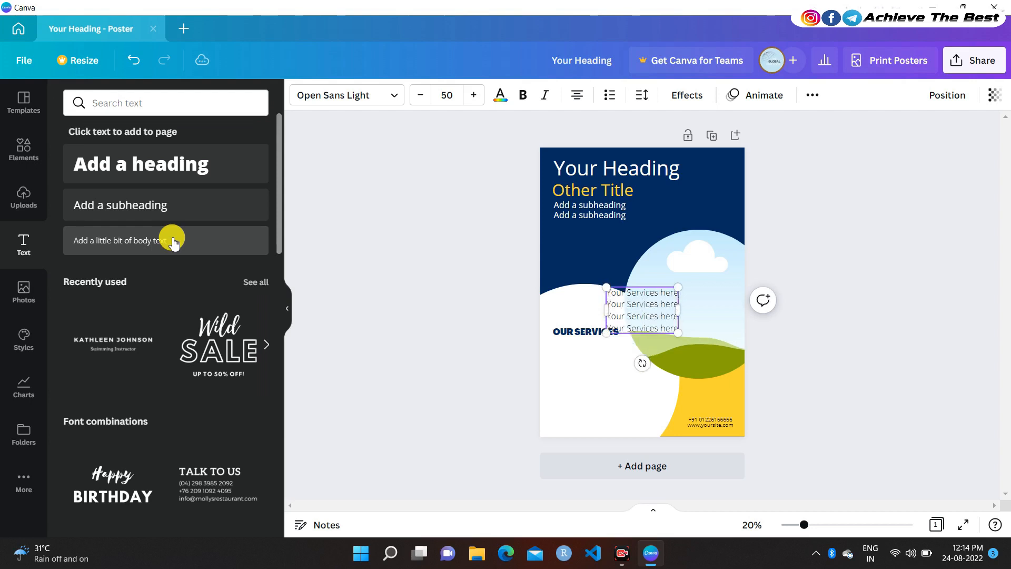
{"action": "left_click", "coordinate": [607, 96]}
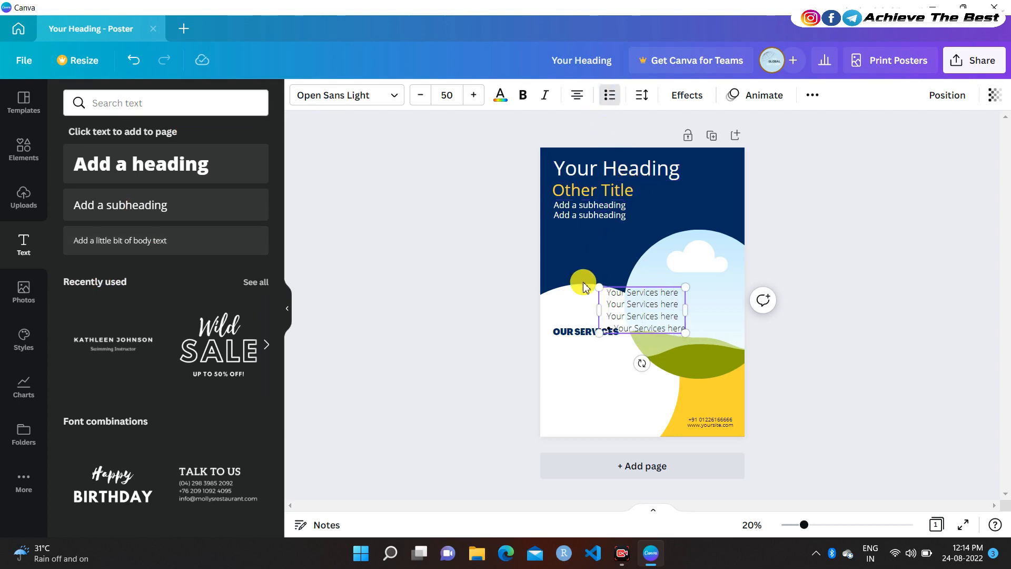
{"action": "left_click", "coordinate": [499, 96]}
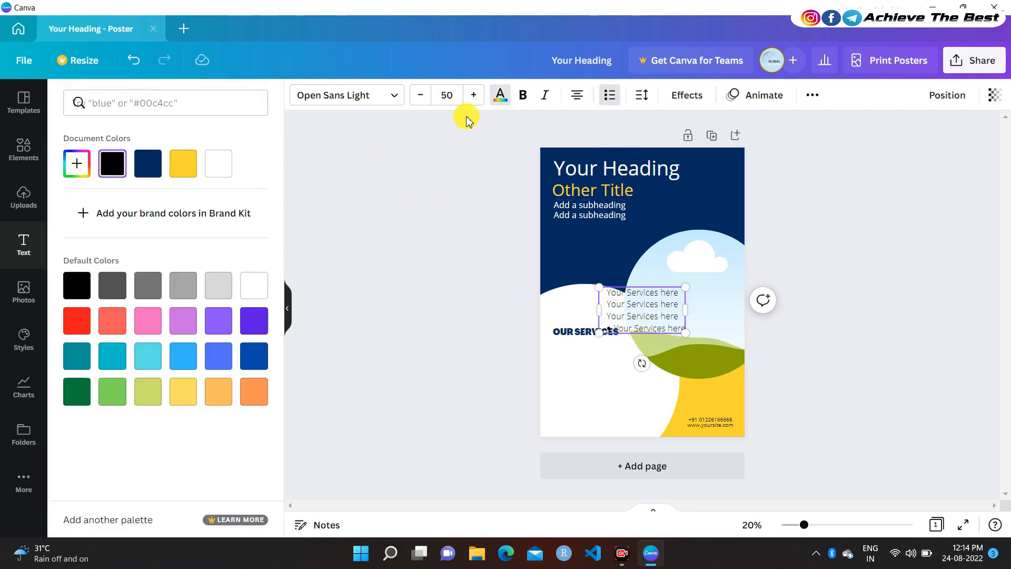
{"action": "left_click", "coordinate": [147, 163]}
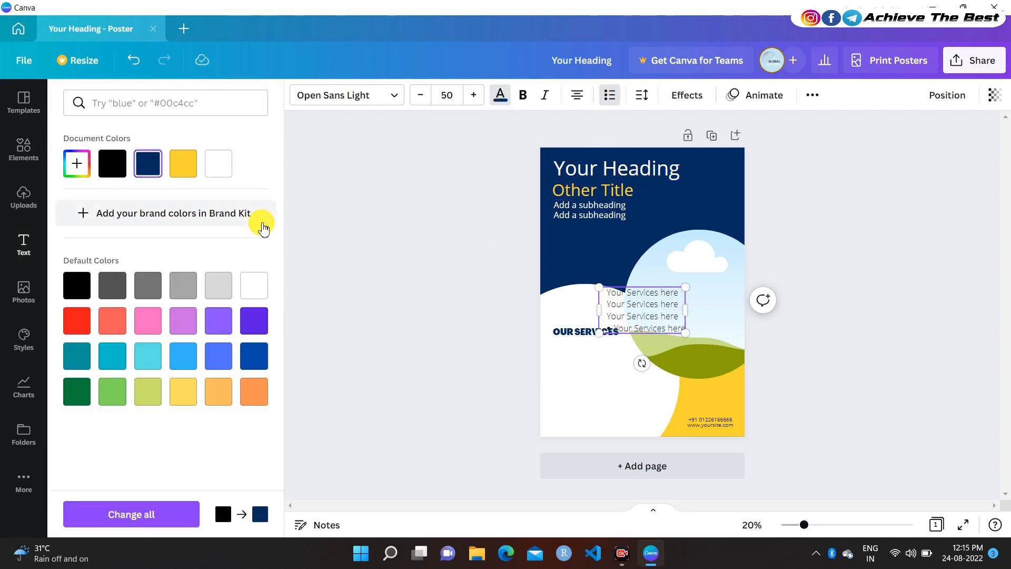
{"action": "left_click", "coordinate": [116, 284]}
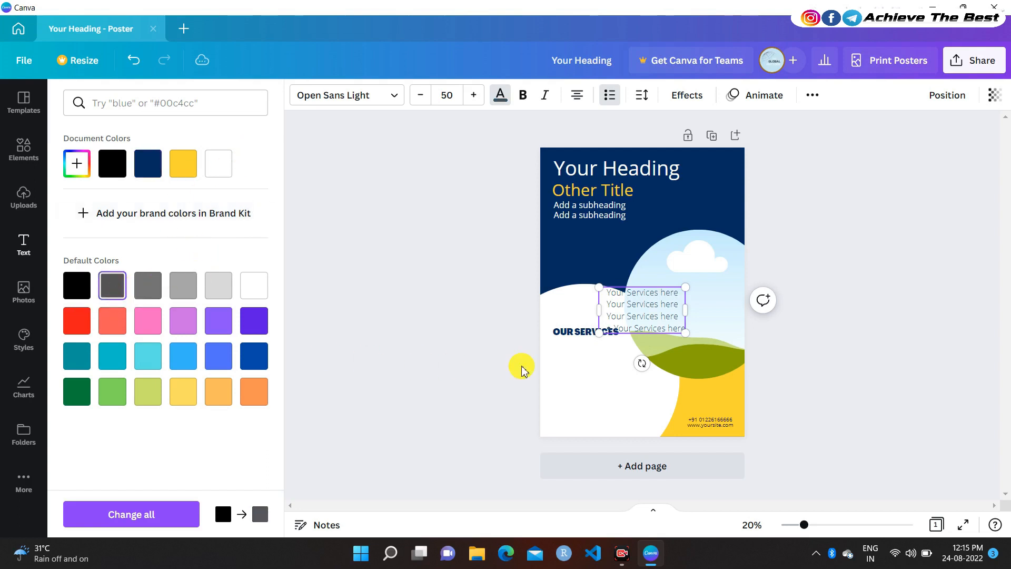
Set the services list in Agrandir Medium at size 35
{"action": "left_click", "coordinate": [368, 99]}
{"action": "left_click", "coordinate": [143, 279]}
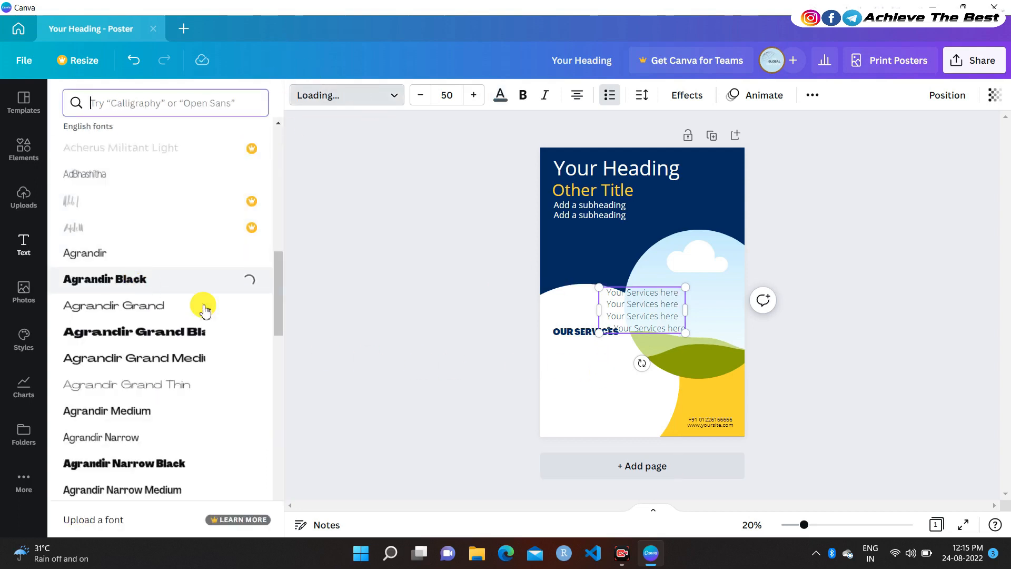
{"action": "left_click", "coordinate": [623, 309]}
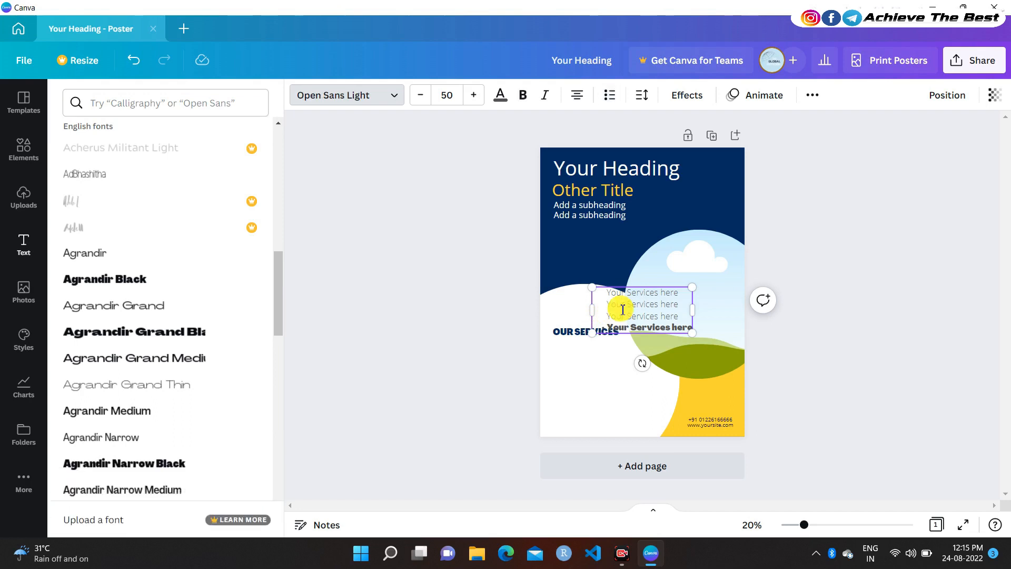
{"action": "key", "text": "ctrl+a"}
{"action": "left_click", "coordinate": [139, 411]}
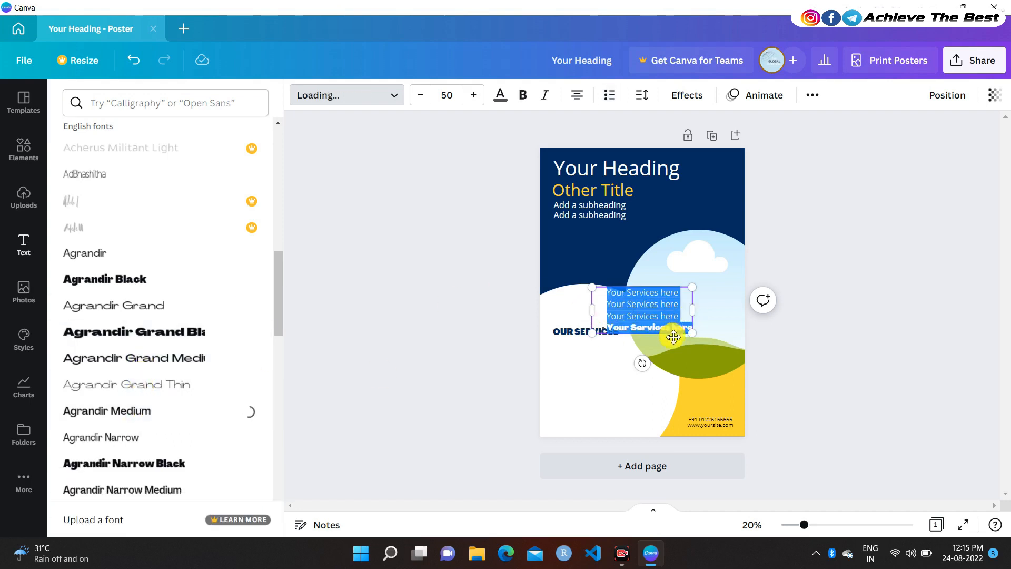
{"action": "left_click", "coordinate": [447, 96]}
{"action": "key", "text": "Return"}
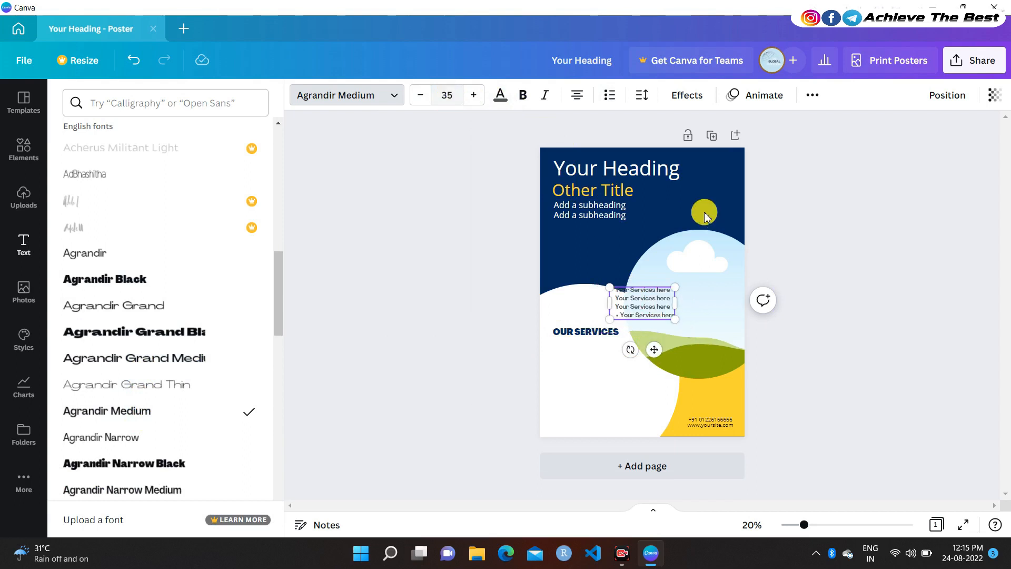
Move the services list beneath the OUR SERVICES heading
{"action": "double_click", "coordinate": [629, 307]}
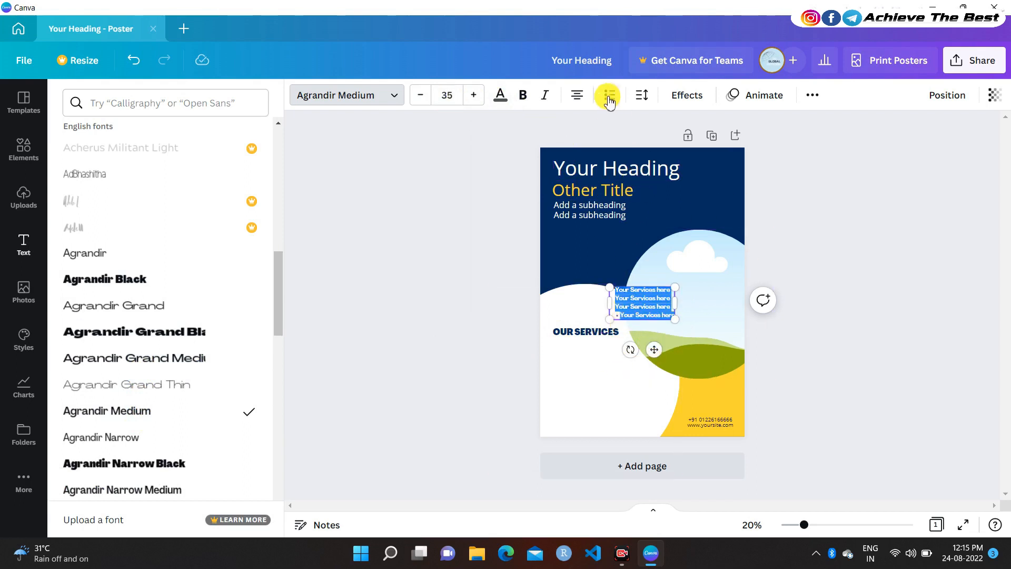
{"action": "left_click_drag", "start_coordinate": [654, 349], "coordinate": [601, 406]}
{"action": "left_click", "coordinate": [447, 282]}
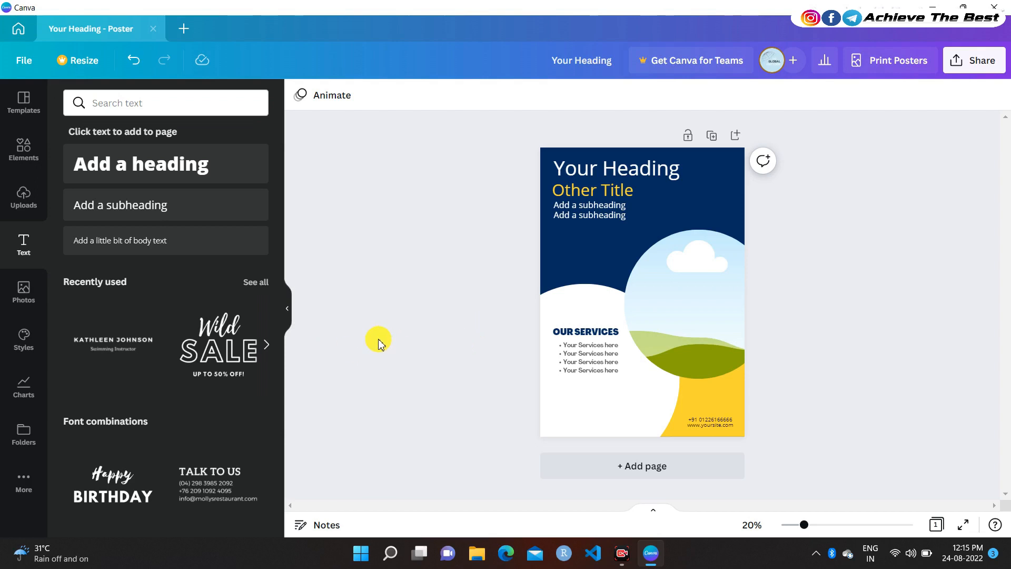
{"action": "left_click", "coordinate": [580, 385]}
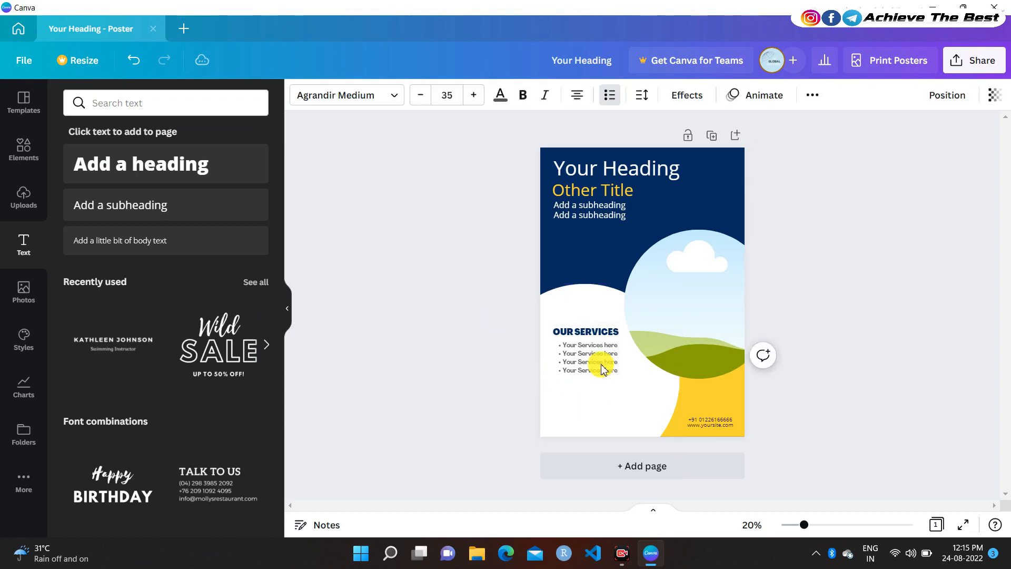
{"action": "left_click", "coordinate": [388, 305]}
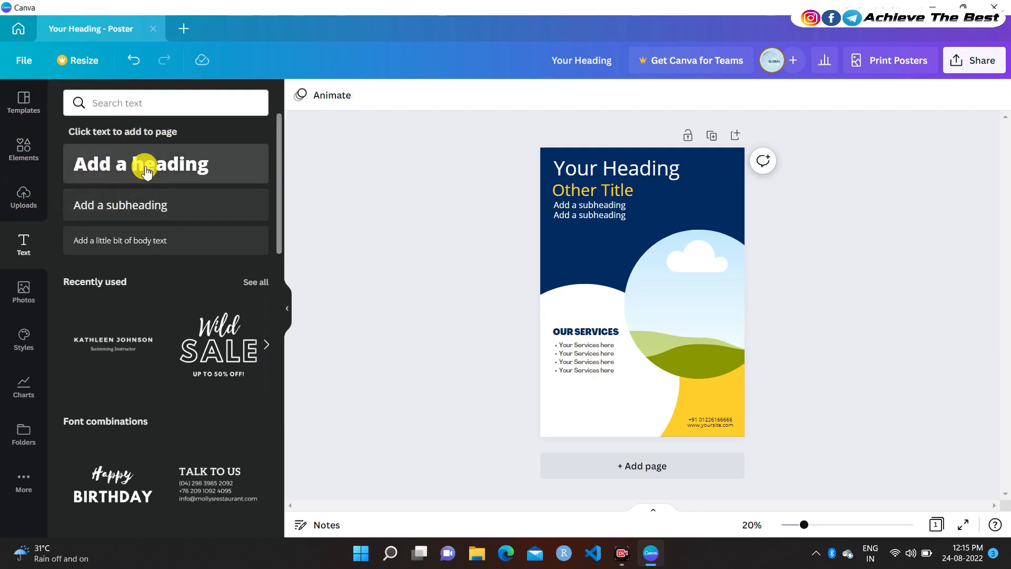
Add a rounded pill shape from Lines & Shapes to the poster and narrow it
{"action": "left_click", "coordinate": [23, 150]}
{"action": "scroll", "coordinate": [203, 303], "scroll_direction": "down", "scroll_amount": 10}
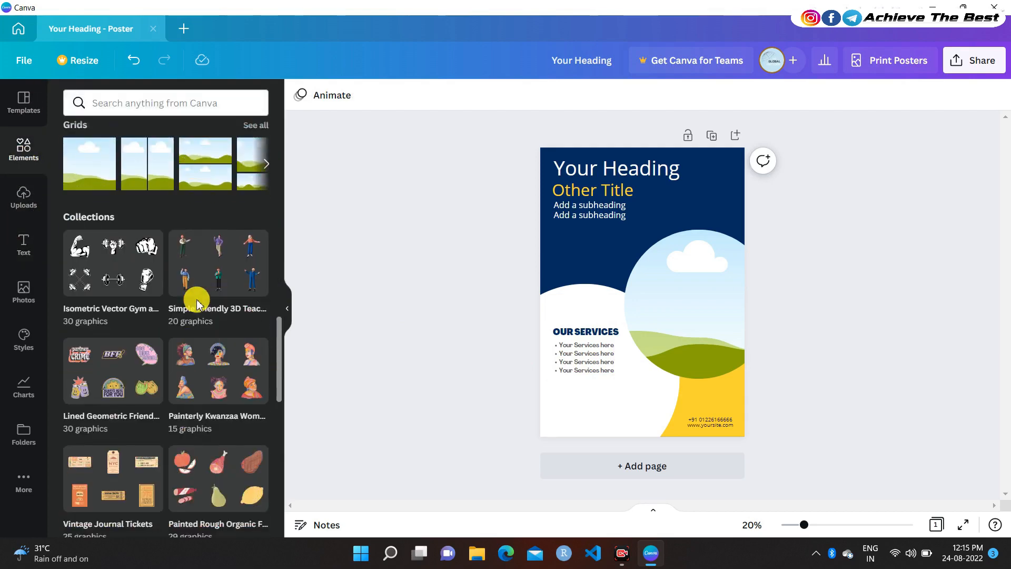
{"action": "scroll", "coordinate": [196, 264], "scroll_direction": "up", "scroll_amount": 5}
{"action": "scroll", "coordinate": [194, 225], "scroll_direction": "up", "scroll_amount": 5}
{"action": "left_click", "coordinate": [256, 263]}
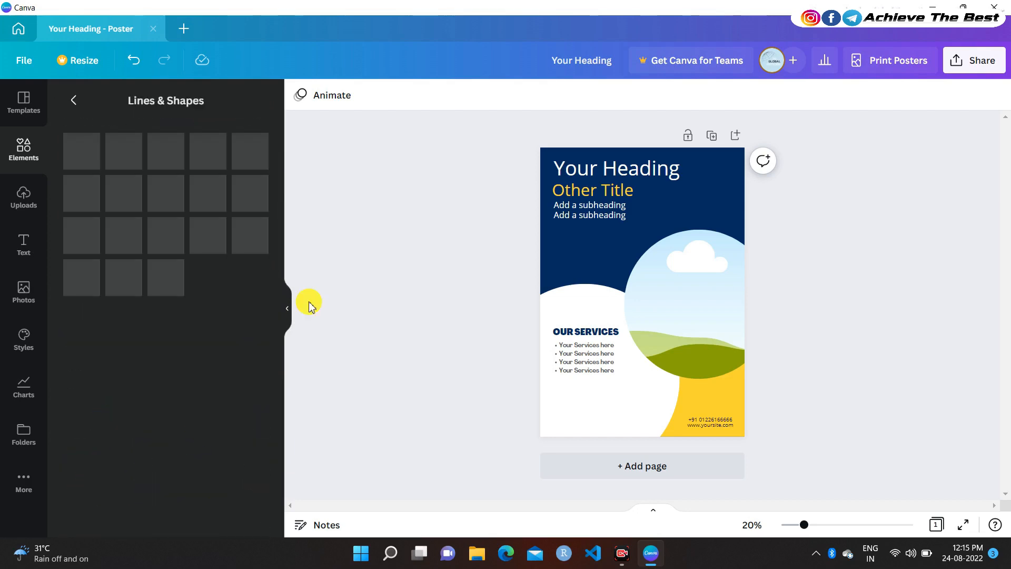
{"action": "scroll", "coordinate": [198, 350], "scroll_direction": "down", "scroll_amount": 5}
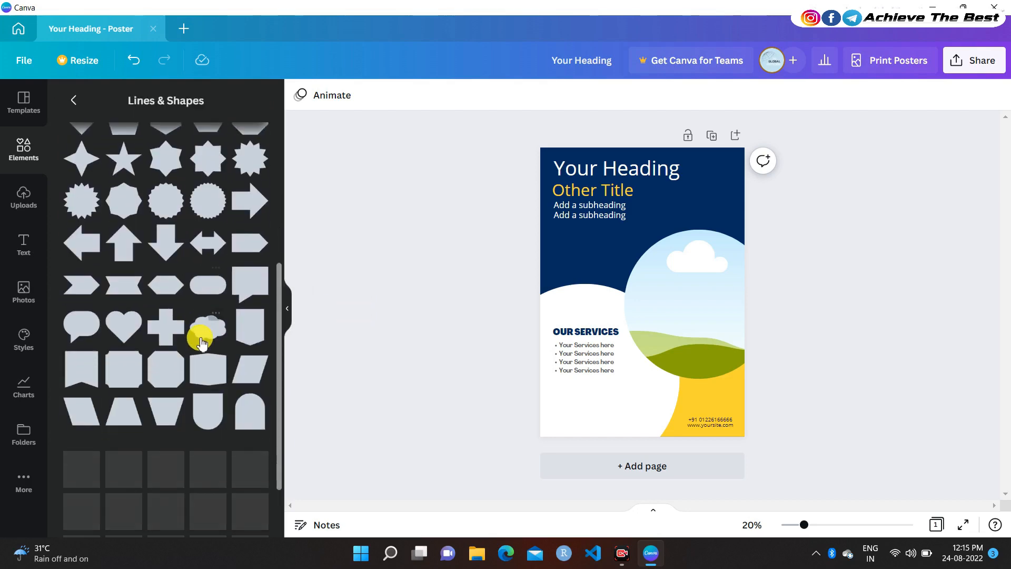
{"action": "left_click_drag", "start_coordinate": [224, 307], "coordinate": [687, 303]}
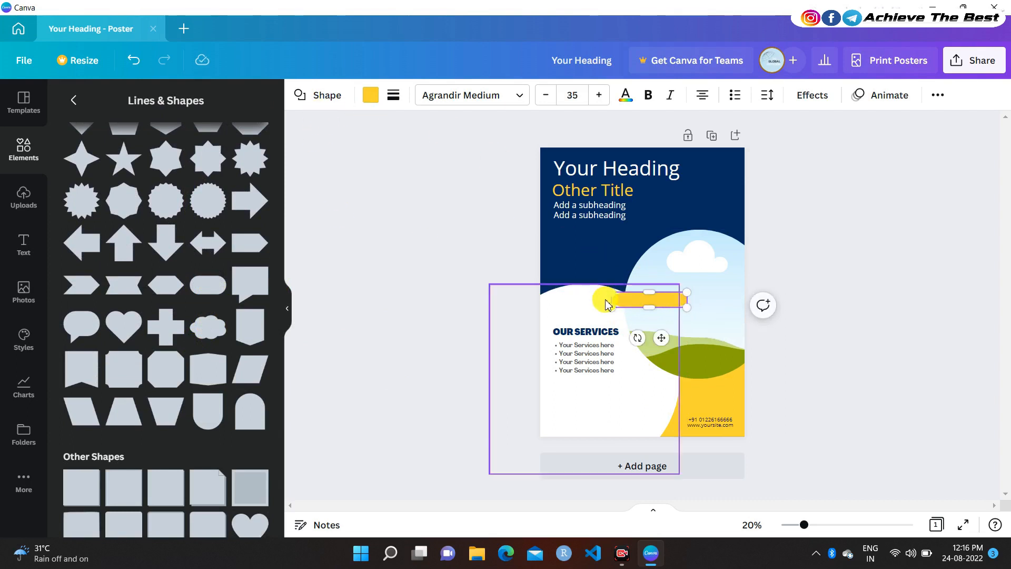
{"action": "left_click_drag", "start_coordinate": [621, 302], "coordinate": [627, 302]}
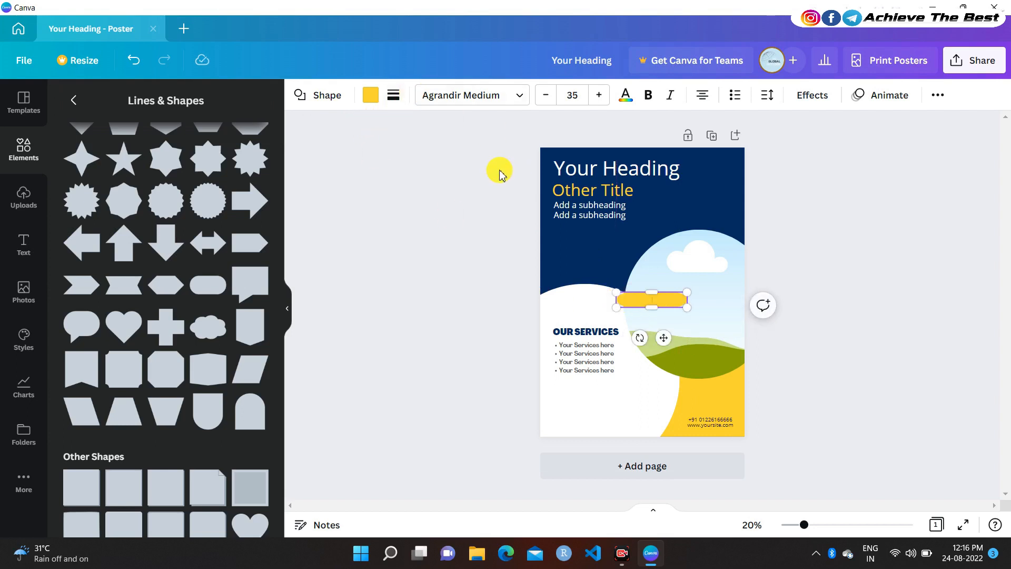
Fill the pill navy and place it, enlarged, below the services list
{"action": "left_click", "coordinate": [371, 104]}
{"action": "left_click", "coordinate": [183, 163]}
{"action": "left_click_drag", "start_coordinate": [663, 338], "coordinate": [612, 443]}
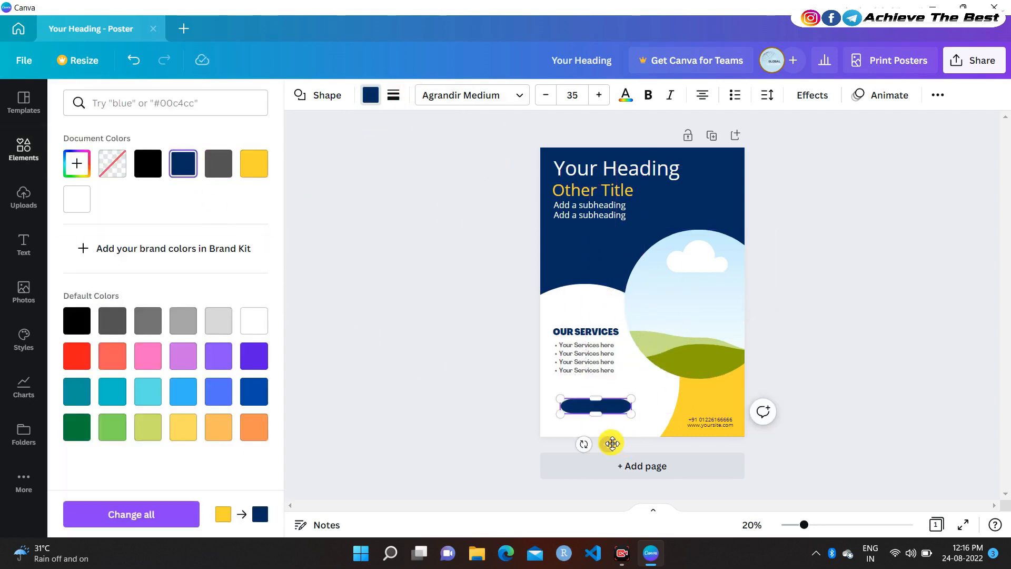
{"action": "left_click_drag", "start_coordinate": [631, 408], "coordinate": [601, 420]}
{"action": "left_click", "coordinate": [513, 399]}
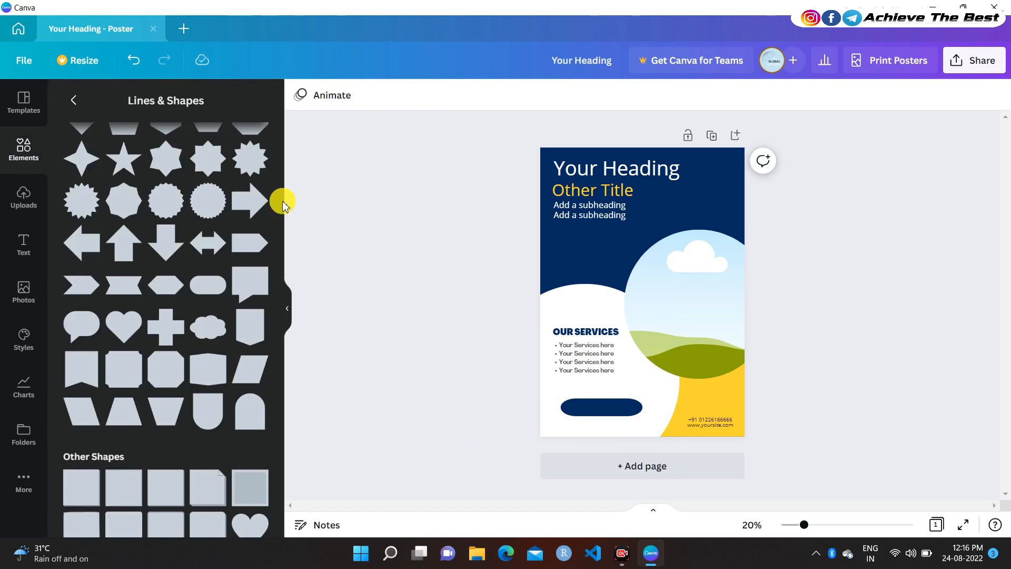
Add a 'GET STARTED' subheading in Gatwick Bold and move it down
{"action": "left_click", "coordinate": [24, 243]}
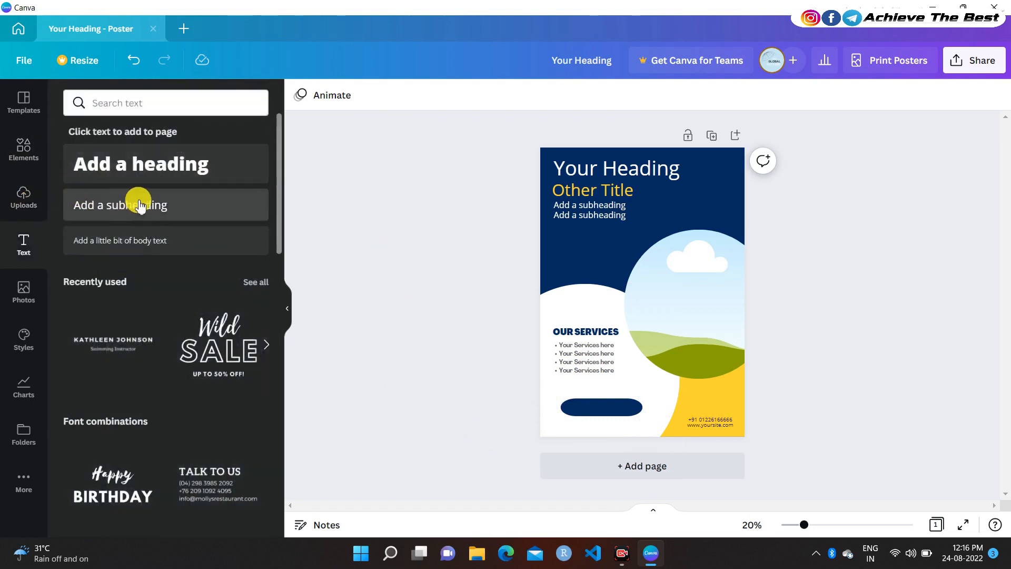
{"action": "left_click", "coordinate": [142, 205]}
{"action": "type", "text": "GET STARTED"}
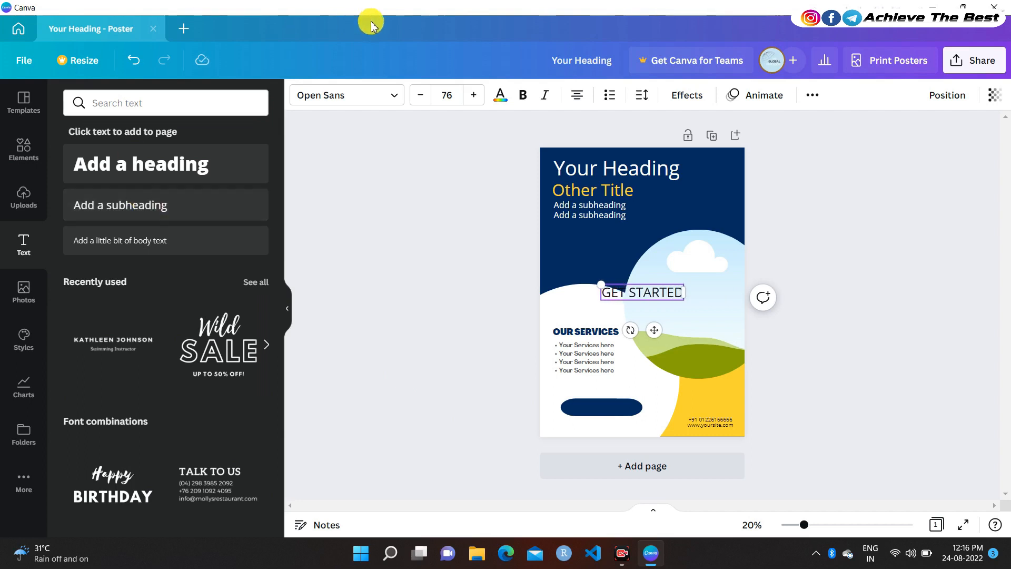
{"action": "left_click", "coordinate": [337, 96]}
{"action": "type", "text": "BOLD"}
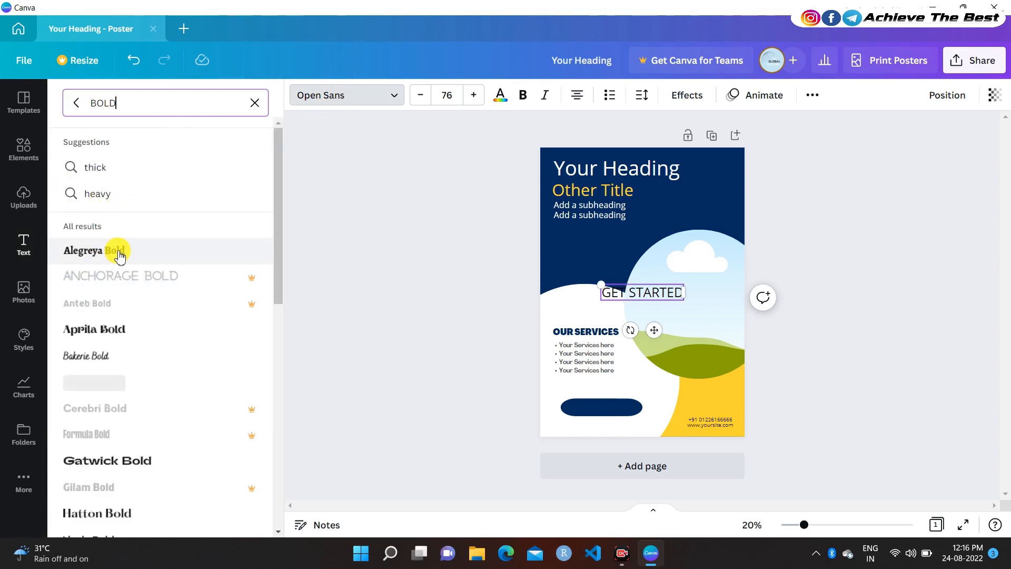
{"action": "left_click", "coordinate": [119, 253]}
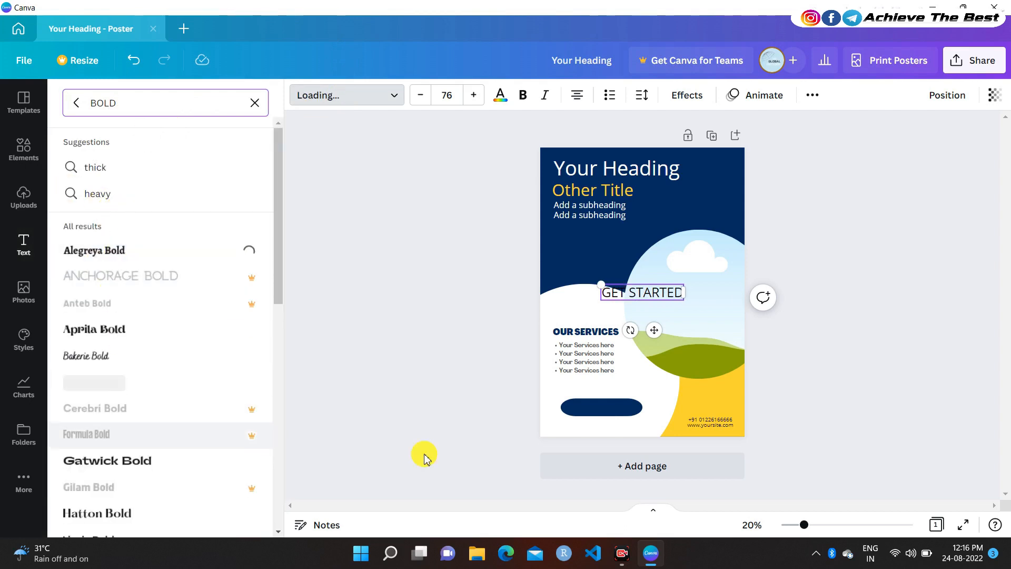
{"action": "left_click", "coordinate": [262, 459]}
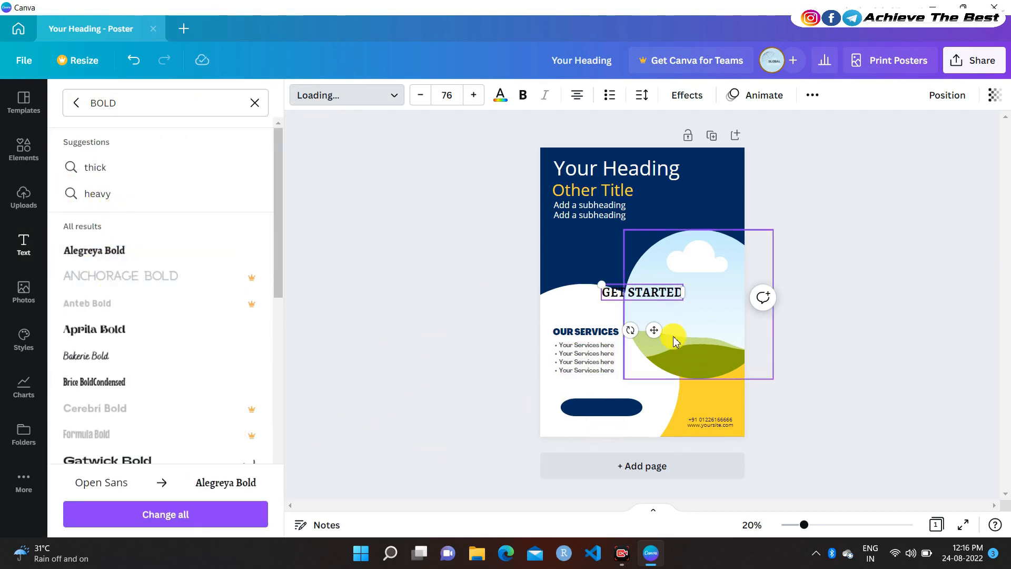
{"action": "left_click_drag", "start_coordinate": [654, 334], "coordinate": [611, 379]}
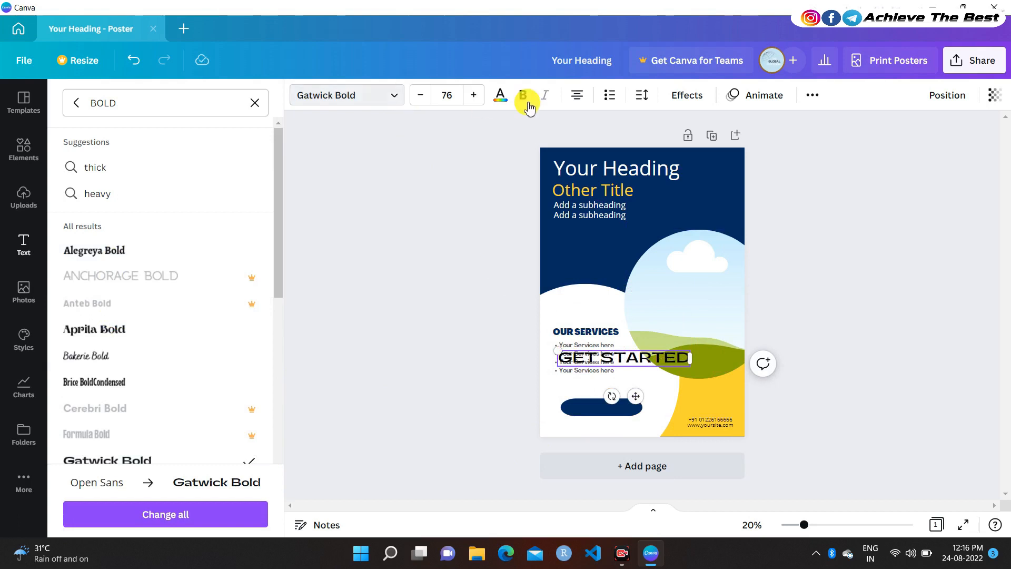
Make the GET STARTED text white at font size 35
{"action": "left_click", "coordinate": [500, 96]}
{"action": "left_click", "coordinate": [254, 163]}
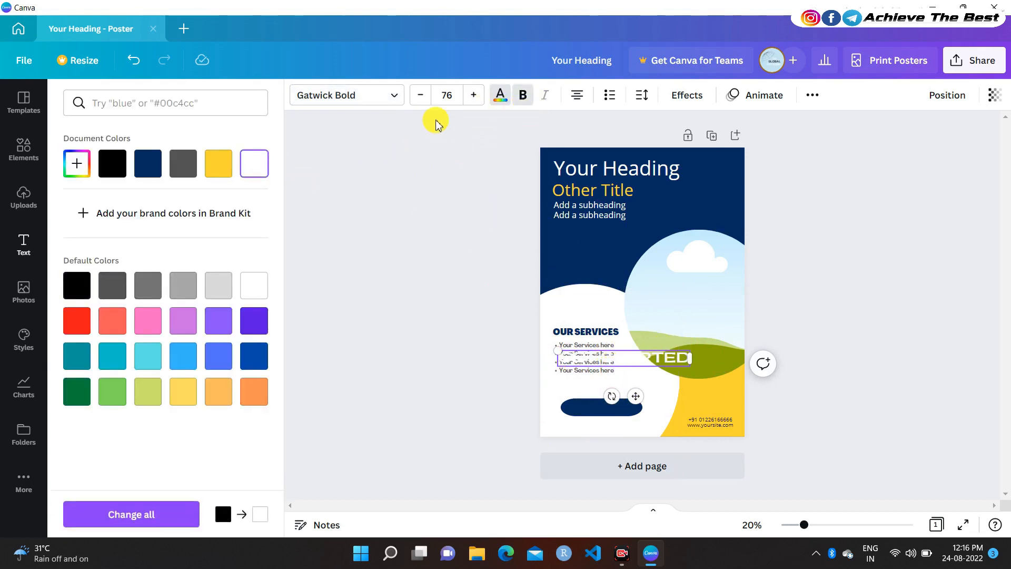
{"action": "left_click", "coordinate": [448, 97]}
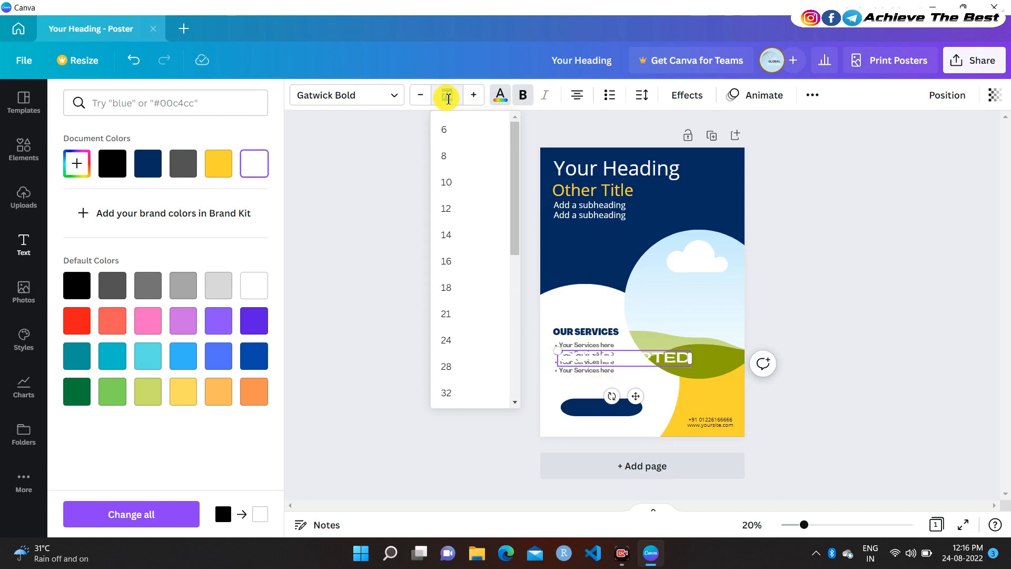
{"action": "type", "text": "25"}
{"action": "key", "text": "Return"}
{"action": "left_click", "coordinate": [448, 96]}
{"action": "type", "text": "35"}
{"action": "key", "text": "Return"}
Centre GET STARTED on the navy pill at size 33, nudging the button to align
{"action": "left_click_drag", "start_coordinate": [637, 388], "coordinate": [619, 441]}
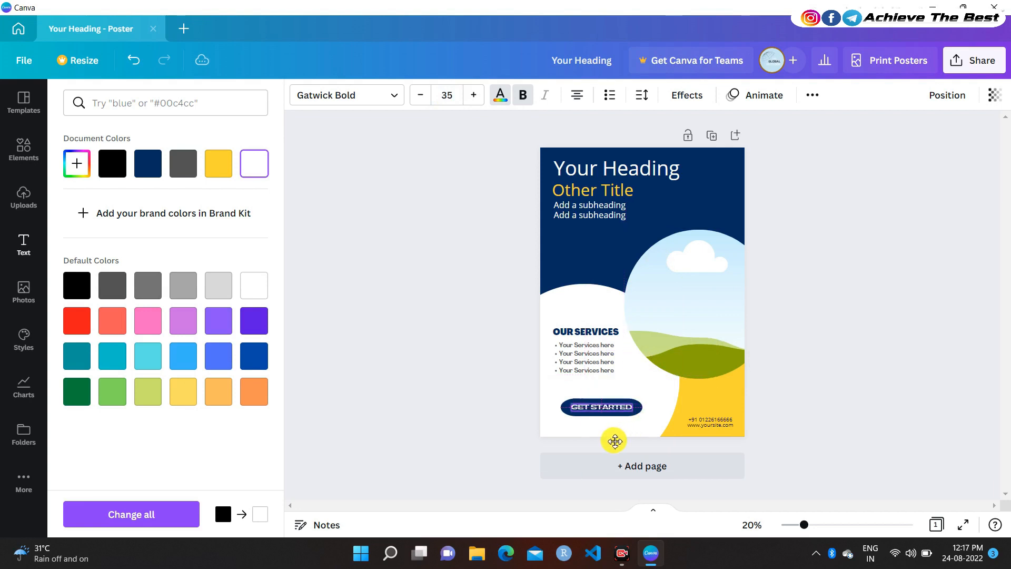
{"action": "left_click", "coordinate": [387, 334]}
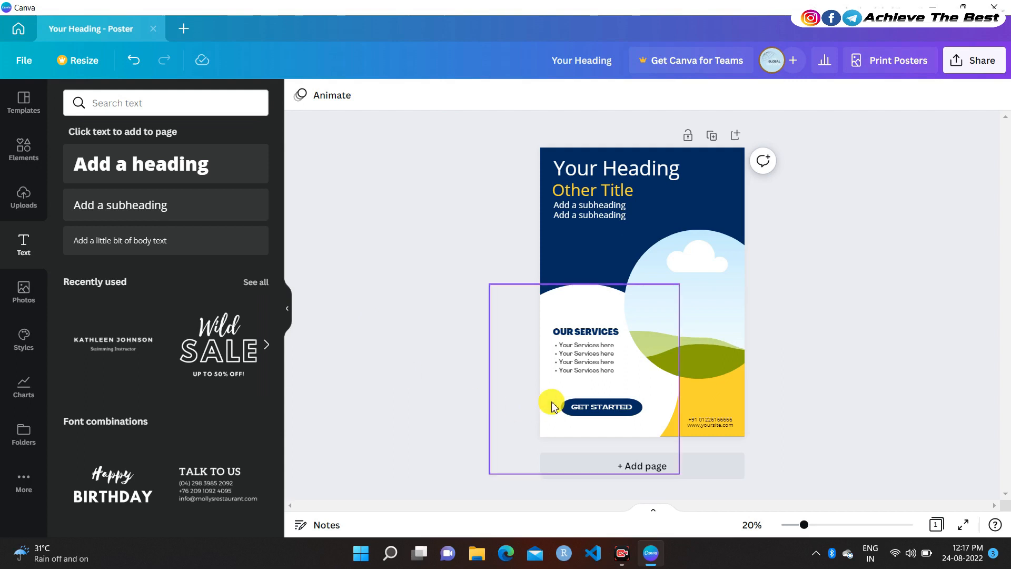
{"action": "double_click", "coordinate": [594, 407]}
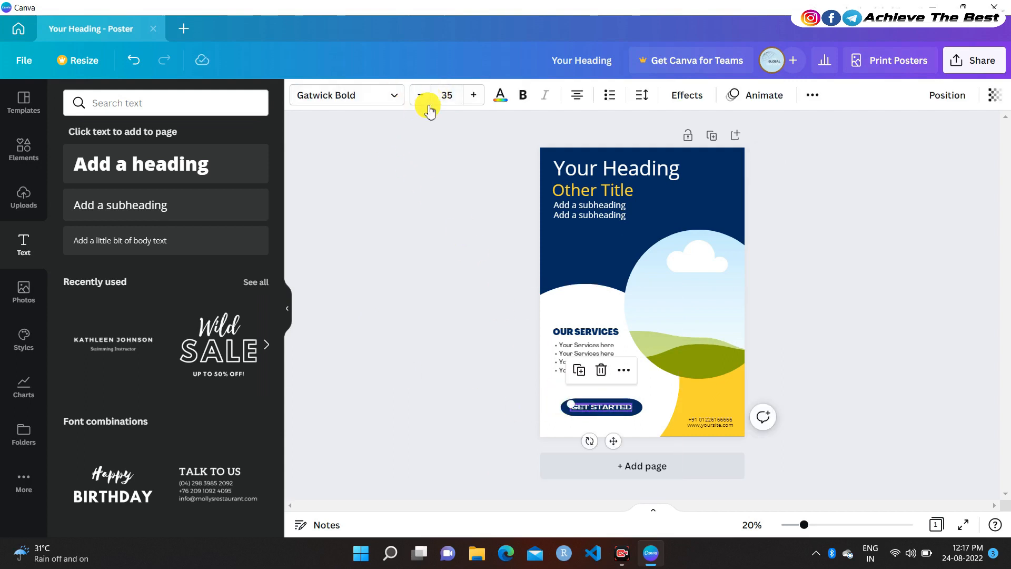
{"action": "left_click", "coordinate": [414, 98]}
{"action": "left_click", "coordinate": [414, 98]}
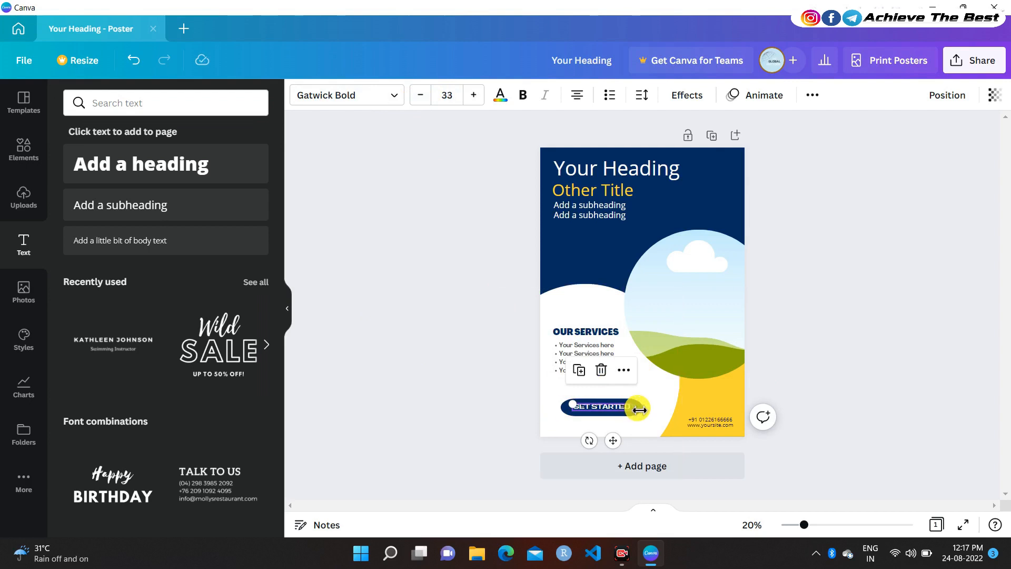
{"action": "left_click", "coordinate": [643, 413]}
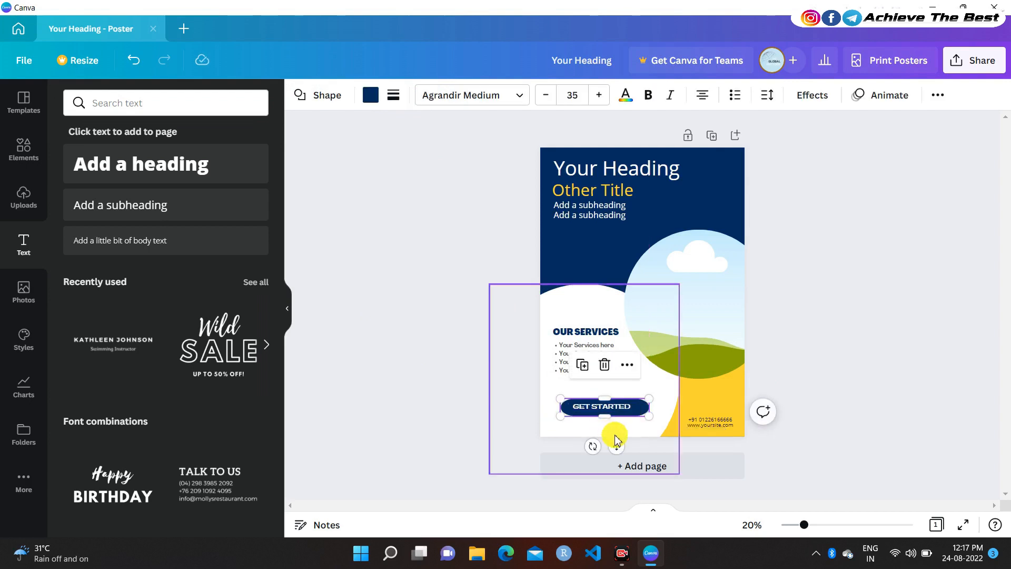
{"action": "left_click_drag", "start_coordinate": [615, 445], "coordinate": [611, 445]}
Select the circular picture frame and search the stock photos for 'Man'
{"action": "left_click", "coordinate": [429, 332]}
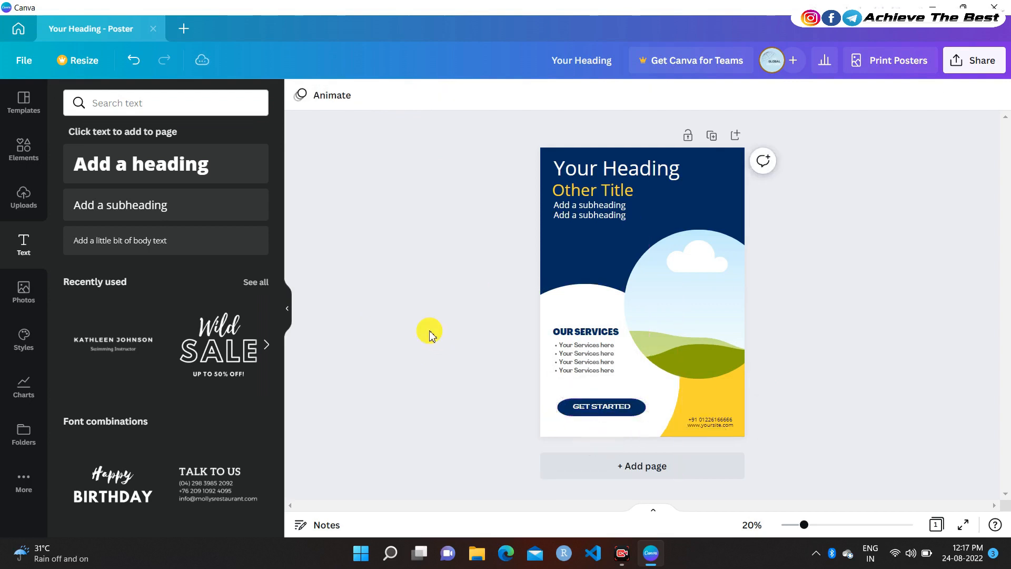
{"action": "left_click", "coordinate": [688, 314]}
{"action": "left_click", "coordinate": [24, 292]}
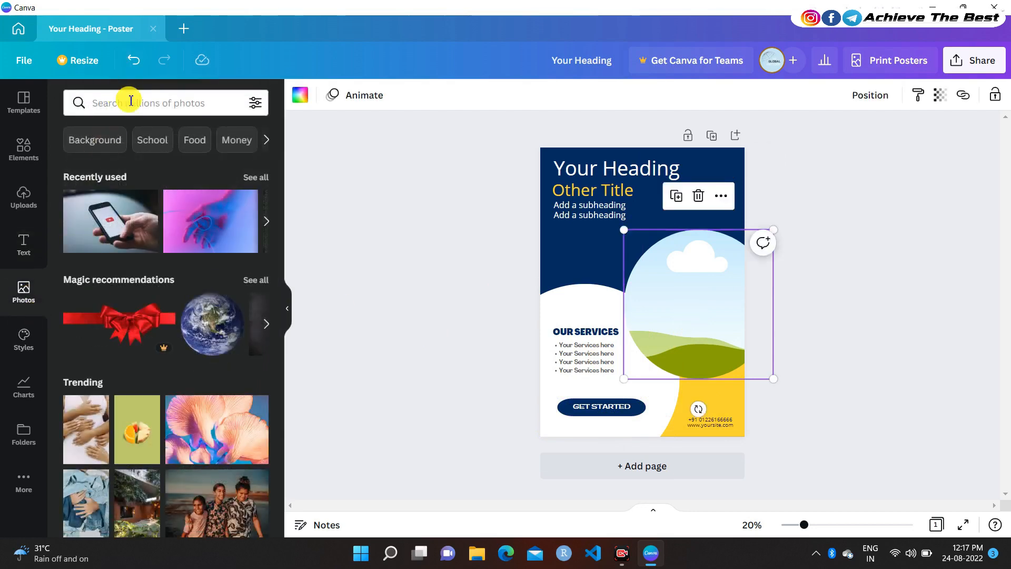
{"action": "left_click", "coordinate": [131, 101]}
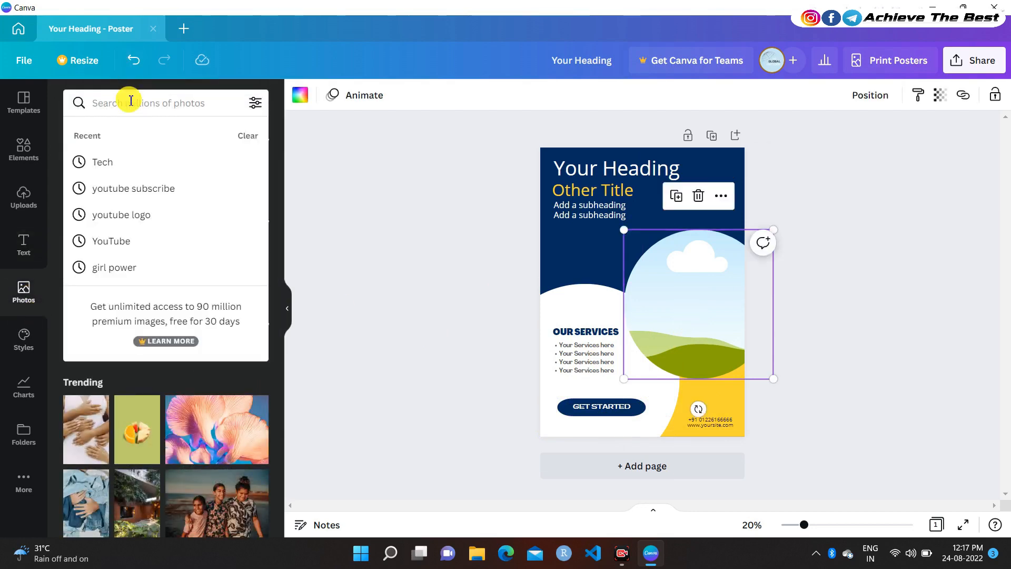
{"action": "type", "text": "Man"}
{"action": "key", "text": "Return"}
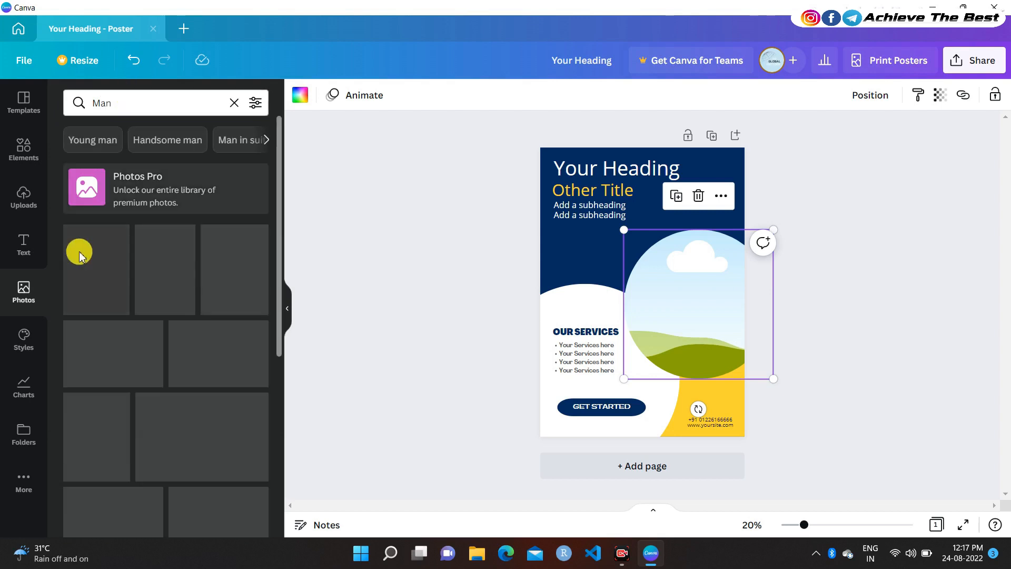
{"action": "scroll", "coordinate": [174, 290], "scroll_direction": "down", "scroll_amount": 1}
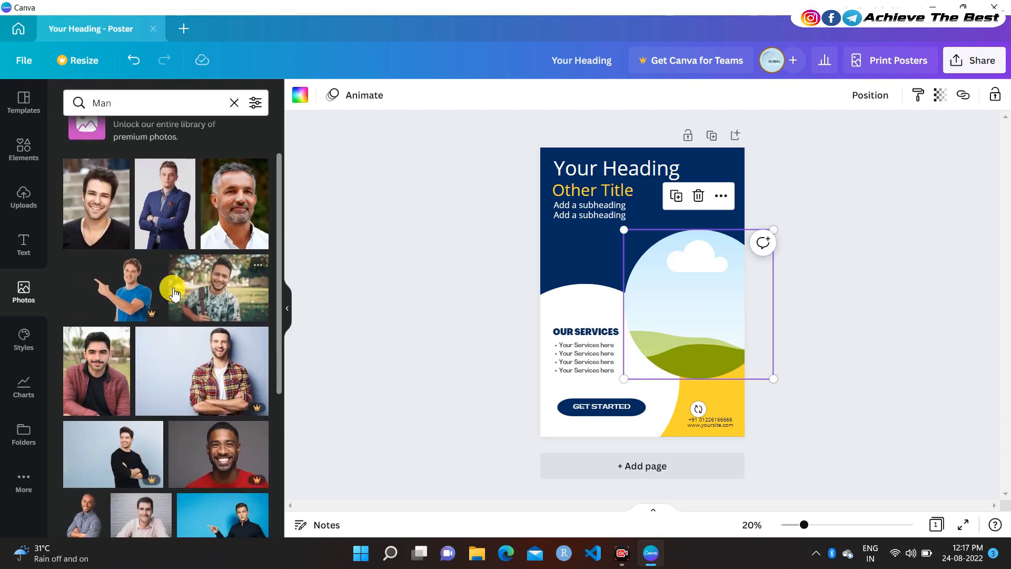
{"action": "scroll", "coordinate": [196, 421], "scroll_direction": "down", "scroll_amount": 4}
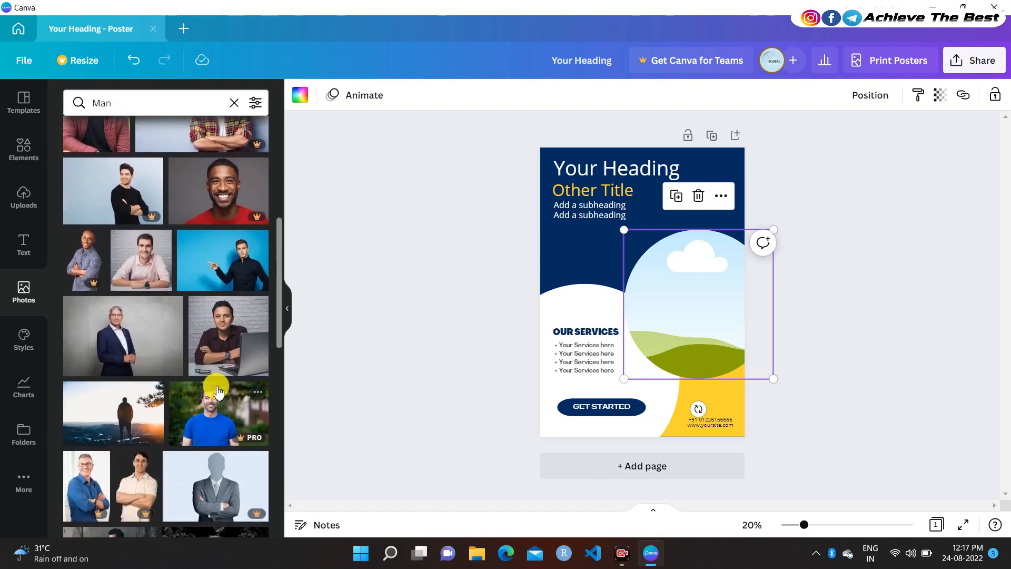
{"action": "scroll", "coordinate": [218, 391], "scroll_direction": "down", "scroll_amount": 1}
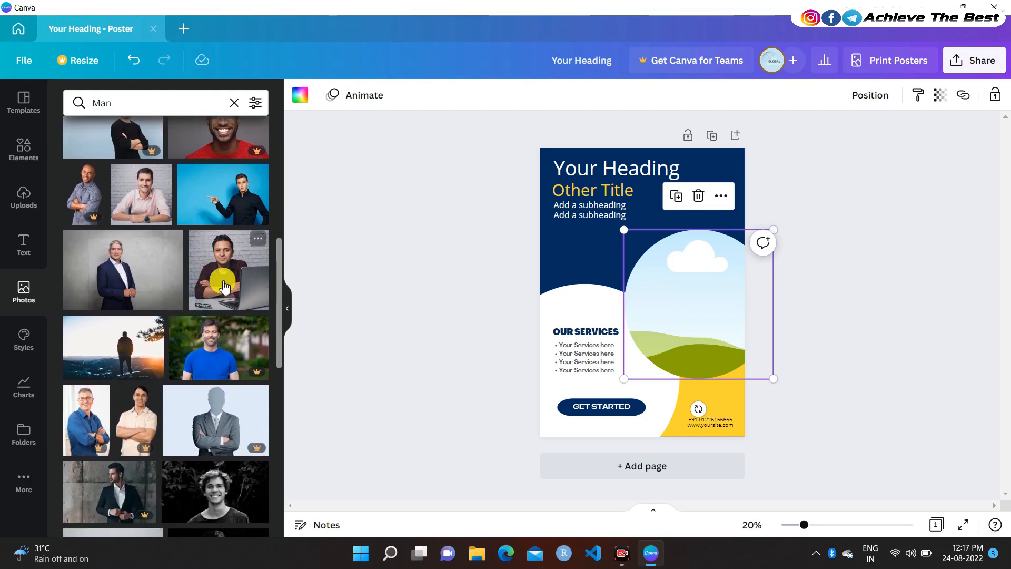
{"action": "scroll", "coordinate": [191, 353], "scroll_direction": "down", "scroll_amount": 3}
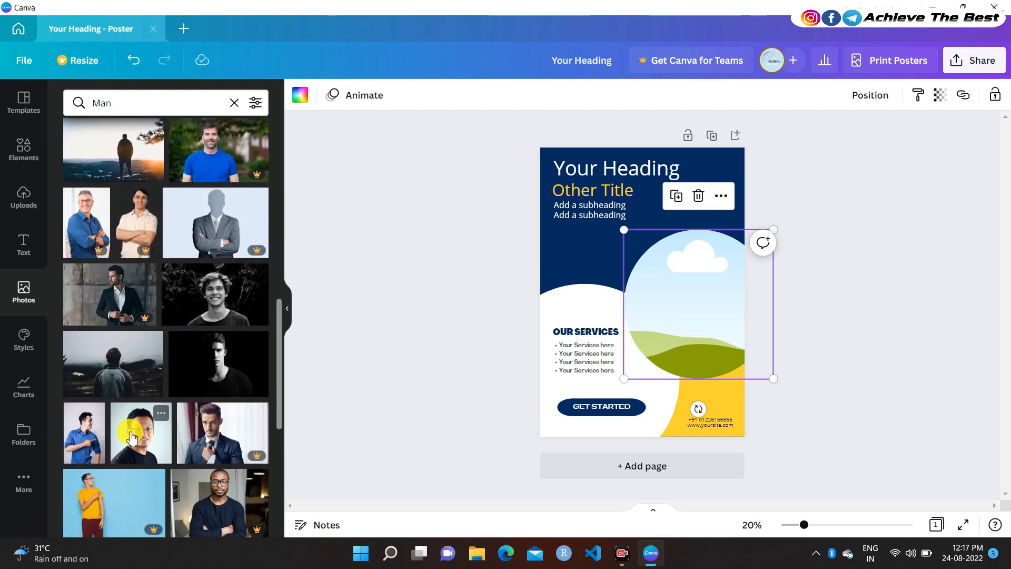
Drop the photo of a man in a suit and glasses into the circle frame
{"action": "left_click", "coordinate": [210, 447]}
{"action": "left_click_drag", "start_coordinate": [695, 293], "coordinate": [697, 342]}
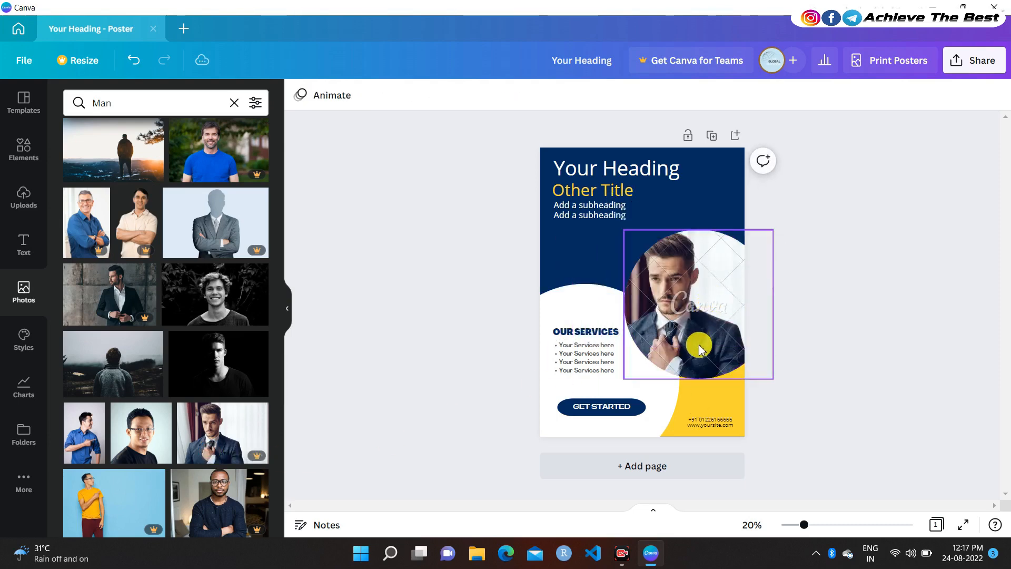
{"action": "left_click", "coordinate": [125, 310]}
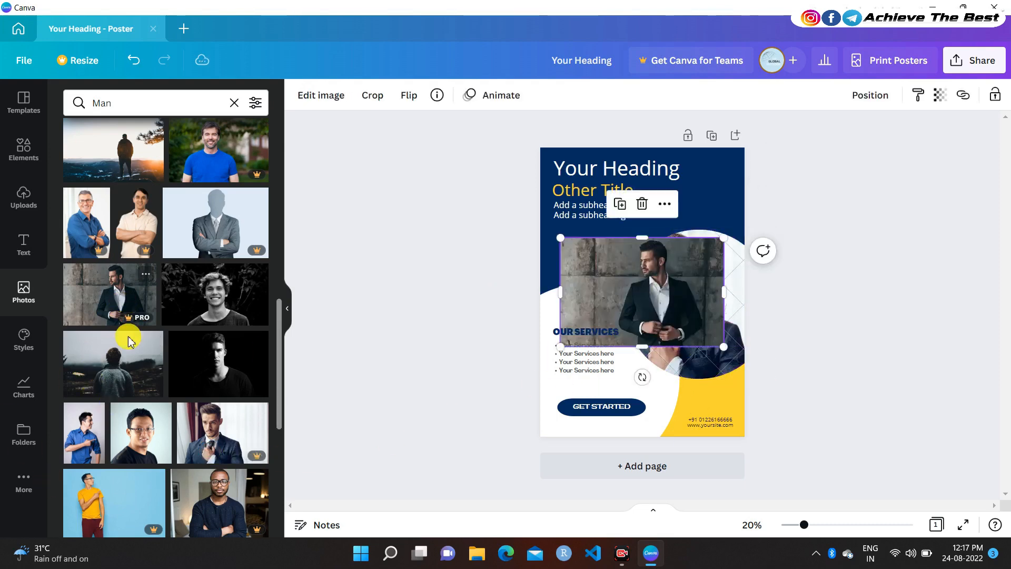
{"action": "scroll", "coordinate": [137, 347], "scroll_direction": "down", "scroll_amount": 3}
{"action": "scroll", "coordinate": [152, 392], "scroll_direction": "down", "scroll_amount": 1}
{"action": "left_click_drag", "start_coordinate": [227, 404], "coordinate": [681, 315]}
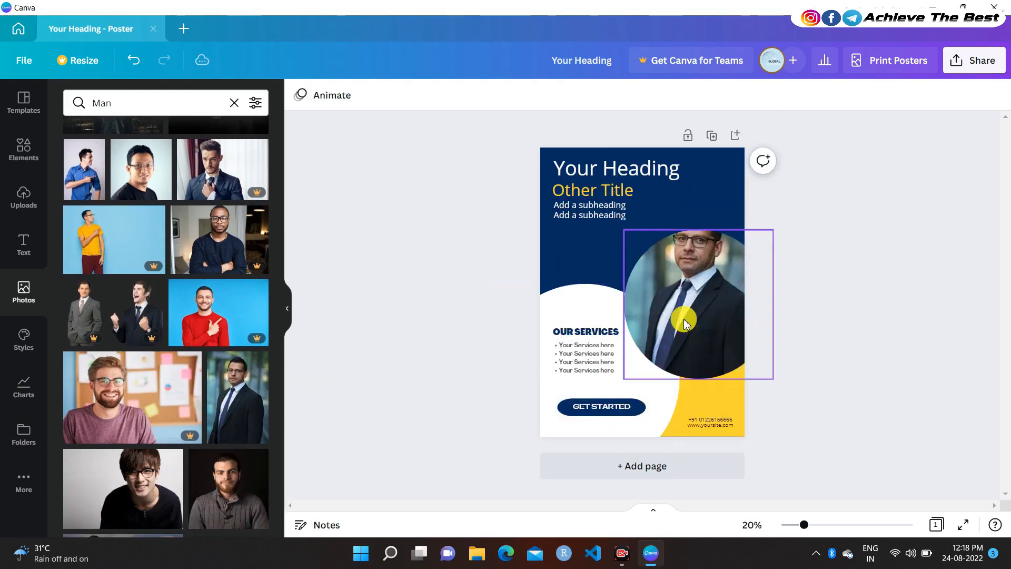